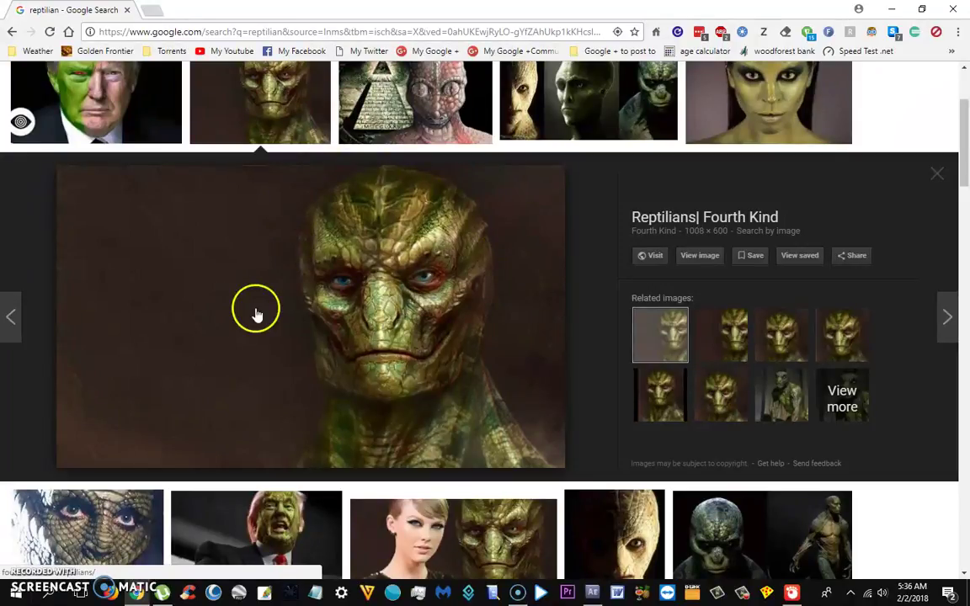
# Play and pause 2Riptilian Animation Ugly Lizard.mp4 in GOM Player to examine the animated reptilian face and cave scene.
pyautogui.click(892, 9)
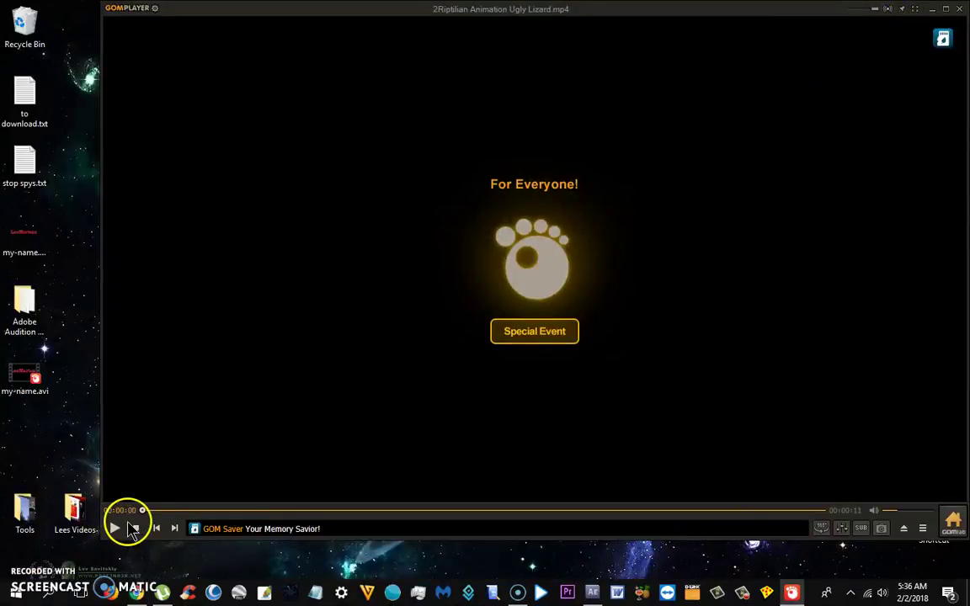
pyautogui.click(109, 480)
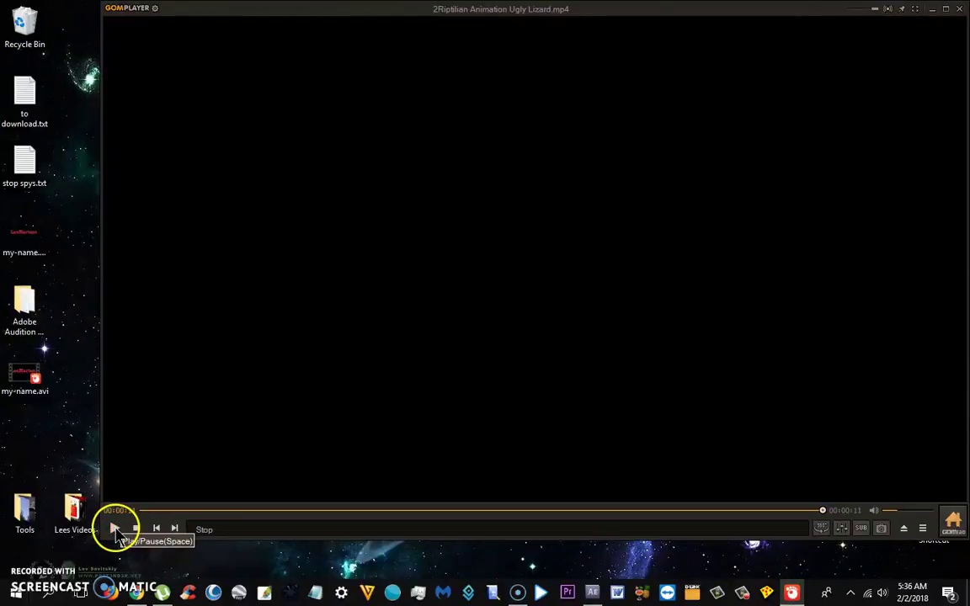
pyautogui.click(116, 531)
pyautogui.click(116, 531)
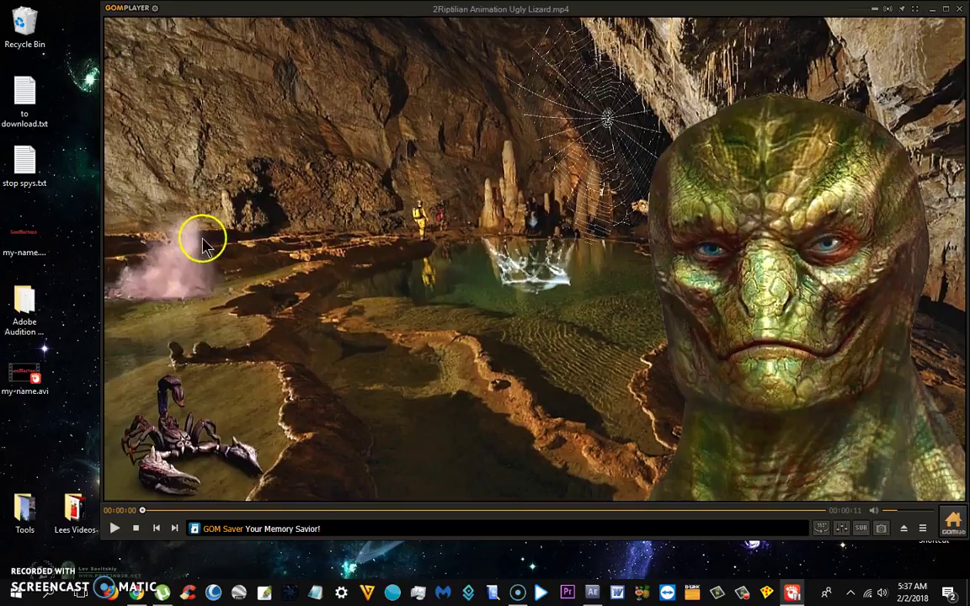
pyautogui.click(114, 527)
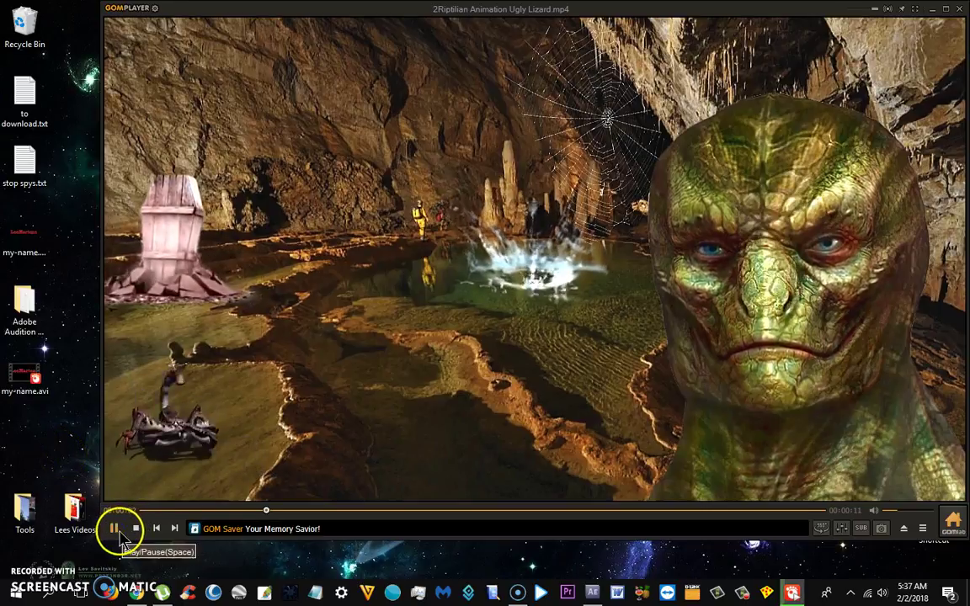
pyautogui.click(114, 529)
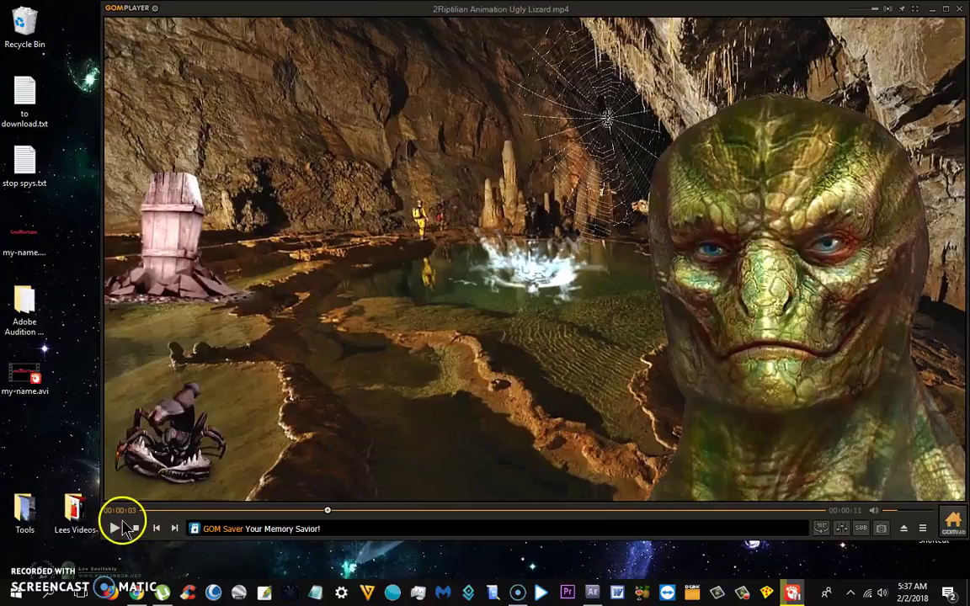
pyautogui.click(116, 529)
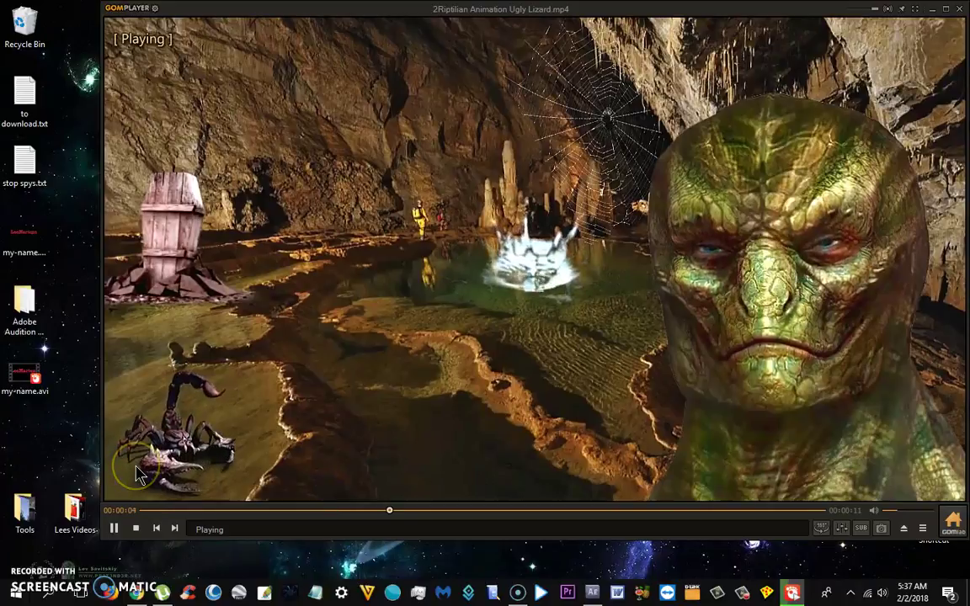
pyautogui.click(116, 529)
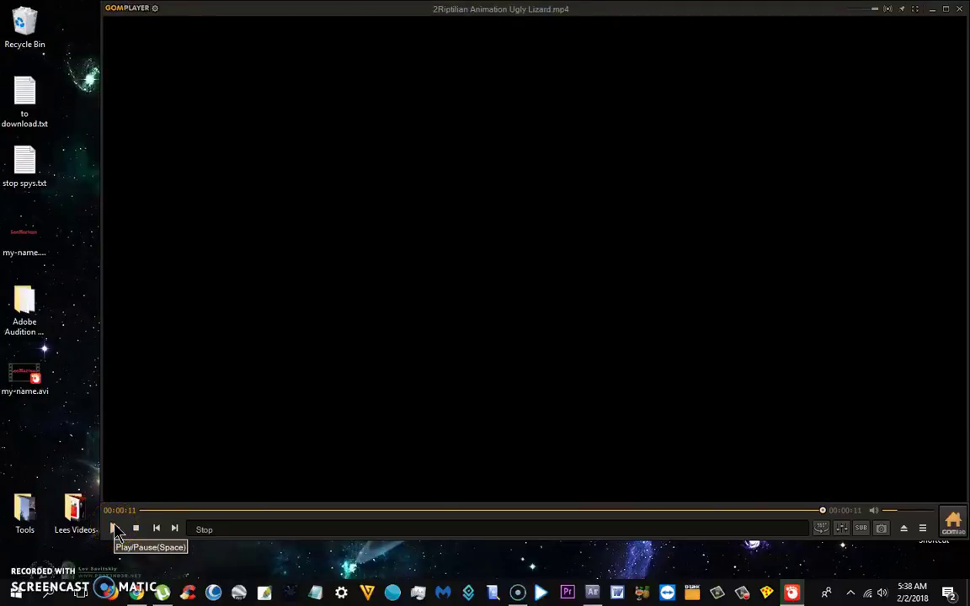
pyautogui.click(154, 455)
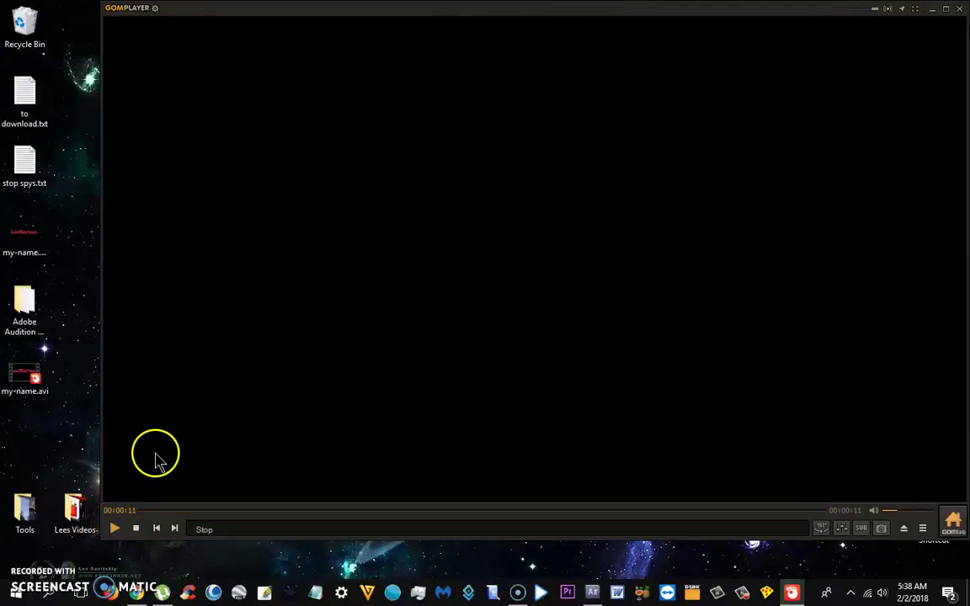
pyautogui.click(115, 529)
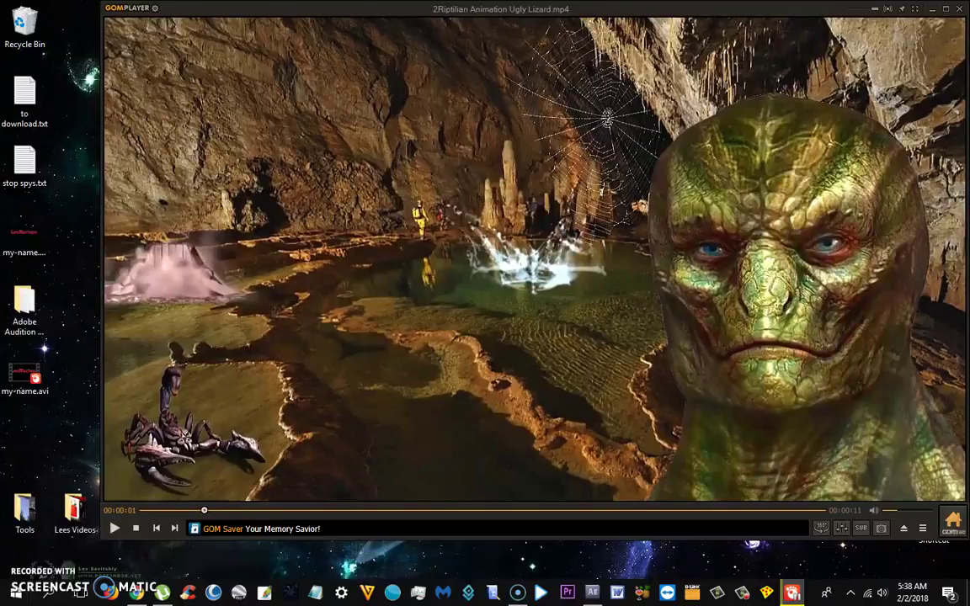
pyautogui.click(953, 227)
pyautogui.click(877, 266)
pyautogui.click(905, 243)
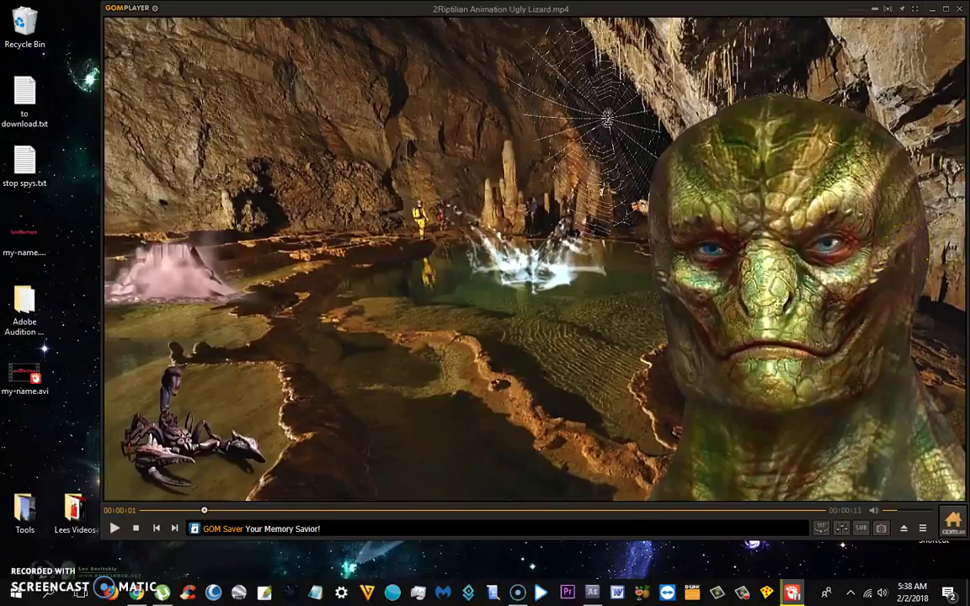
# Close the video player and switch to After Effects with the Reptilian_header composition.
pyautogui.click(960, 9)
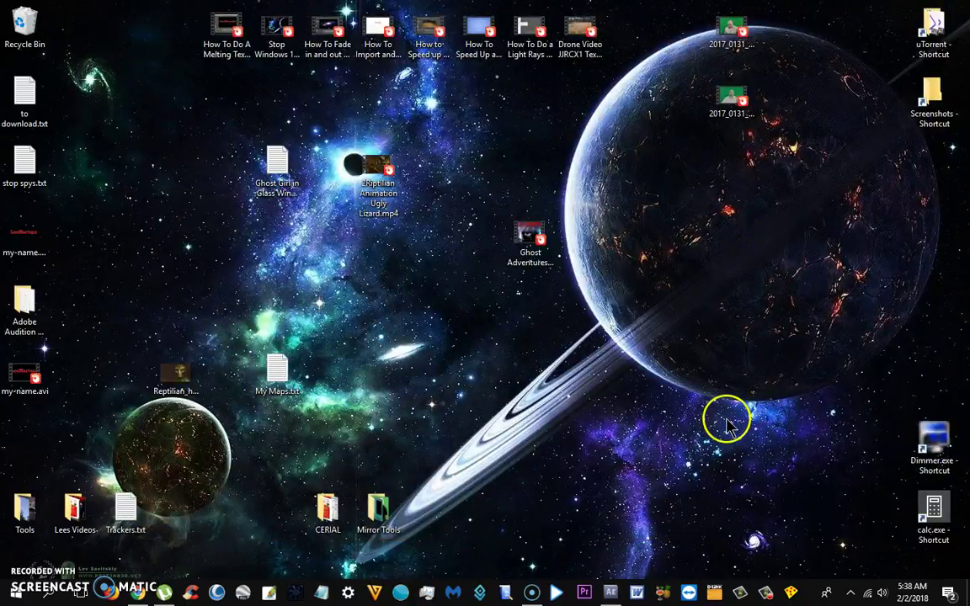
pyautogui.click(610, 592)
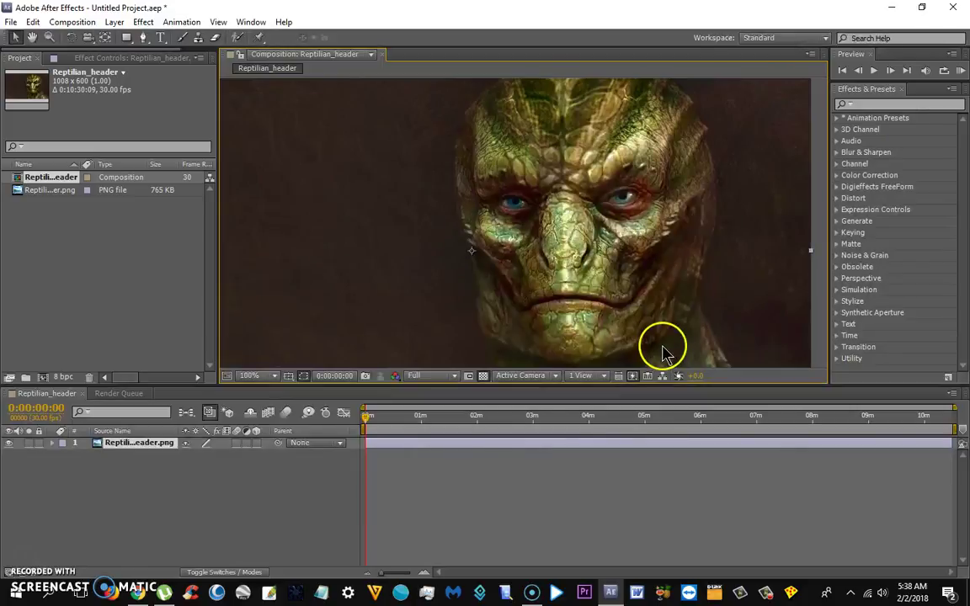
pyautogui.click(630, 227)
# Search the effects for "liq" and apply the Liquify effect to the Reptilian_header.png layer.
pyautogui.click(885, 103)
pyautogui.write('li')
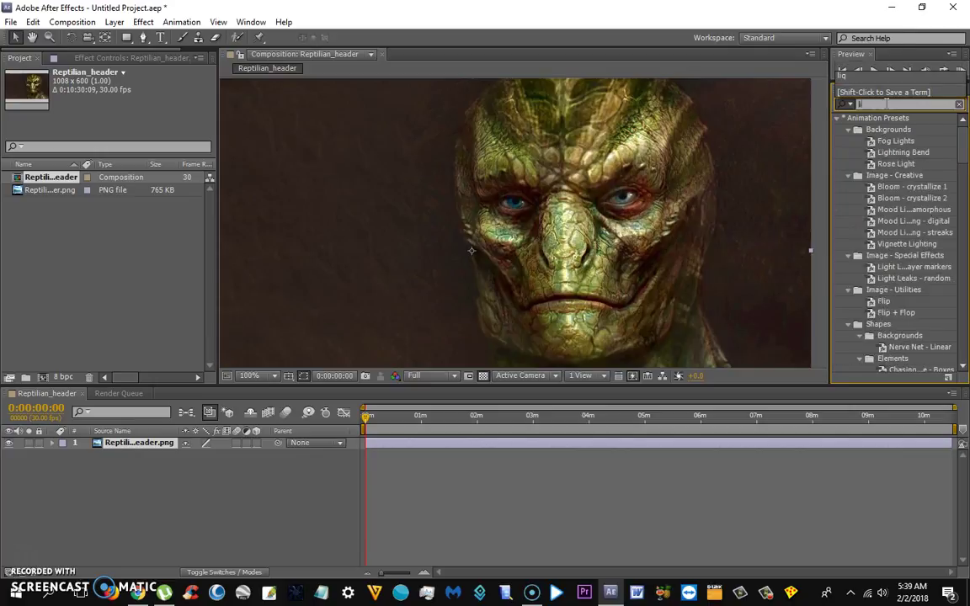
pyautogui.write('q')
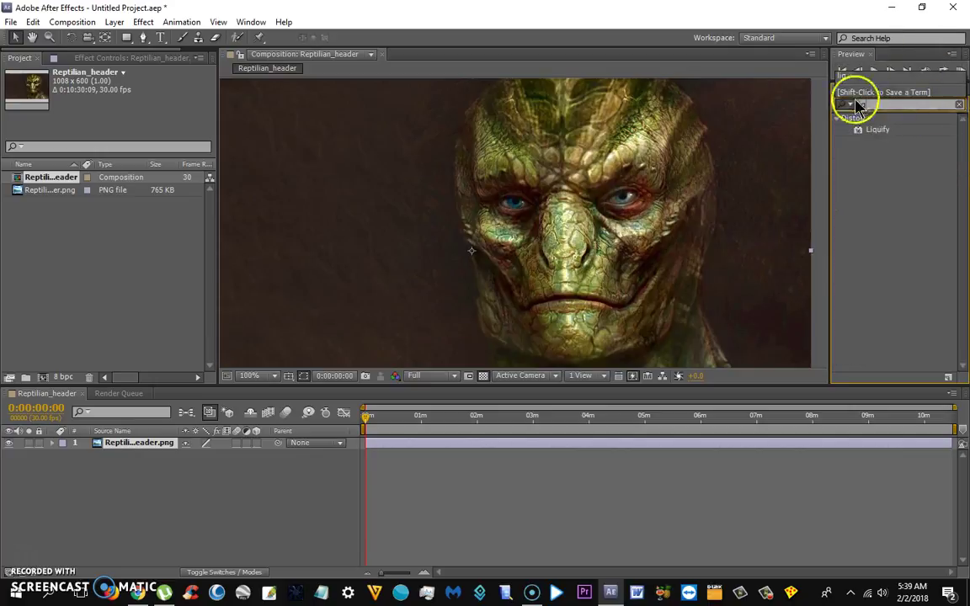
pyautogui.click(857, 130)
pyautogui.moveTo(848, 144)
pyautogui.mouseDown()
pyautogui.moveTo(520, 390)
pyautogui.moveTo(476, 448)
pyautogui.mouseUp()
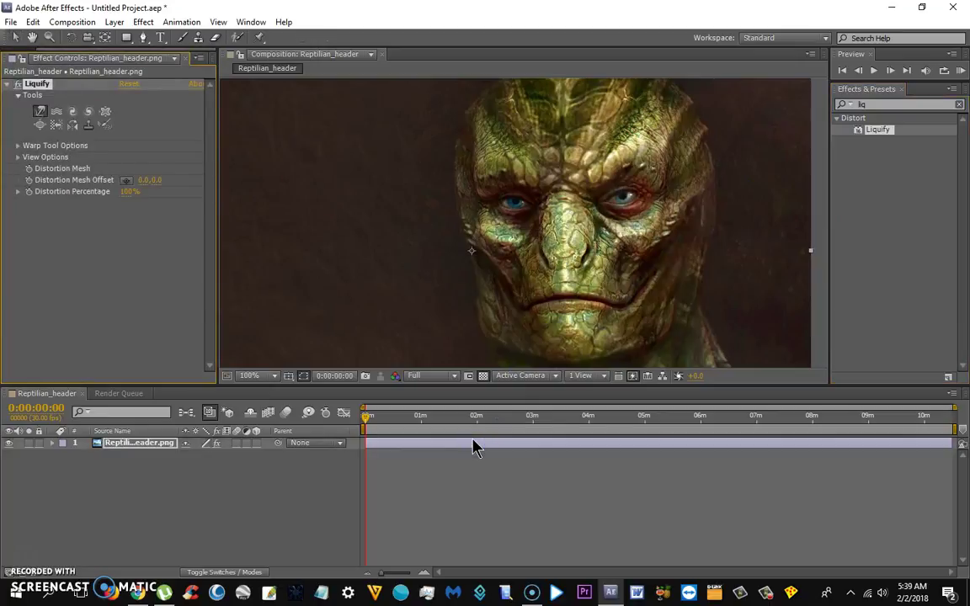
# Expand the Reptilian_header.png layer's Liquify properties and its Warp Tool Options in the timeline.
pyautogui.click(54, 444)
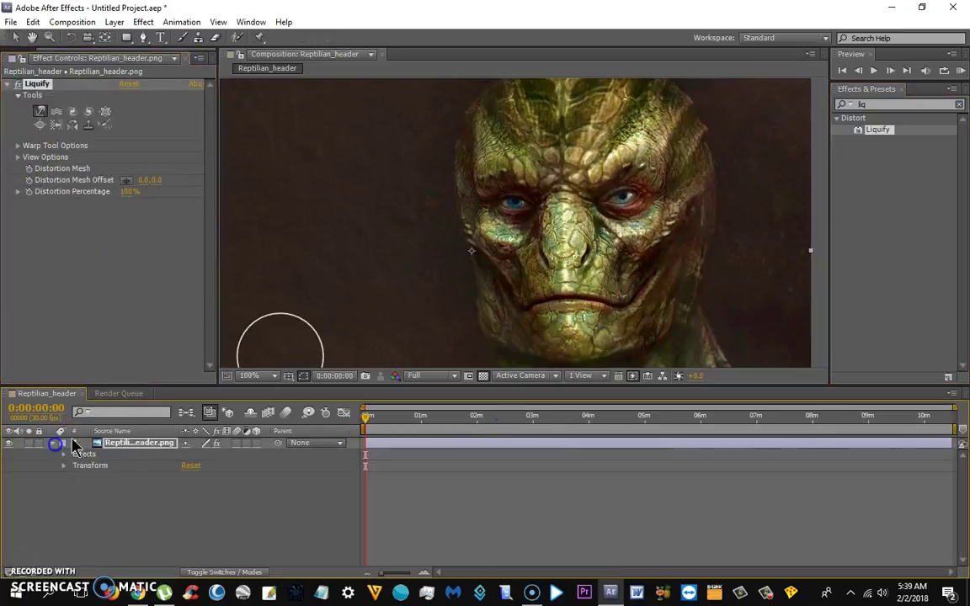
pyautogui.click(63, 455)
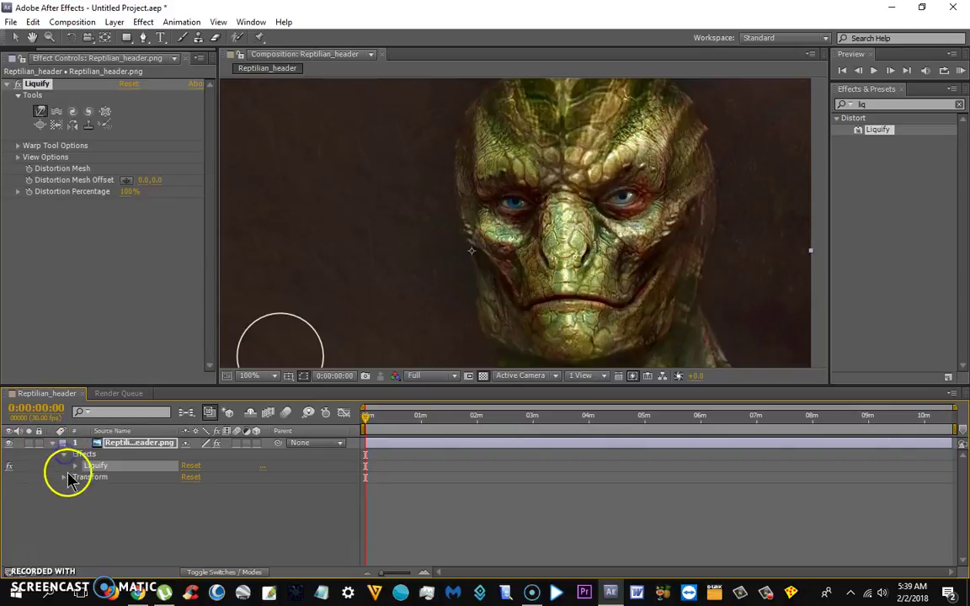
pyautogui.click(75, 466)
pyautogui.click(86, 476)
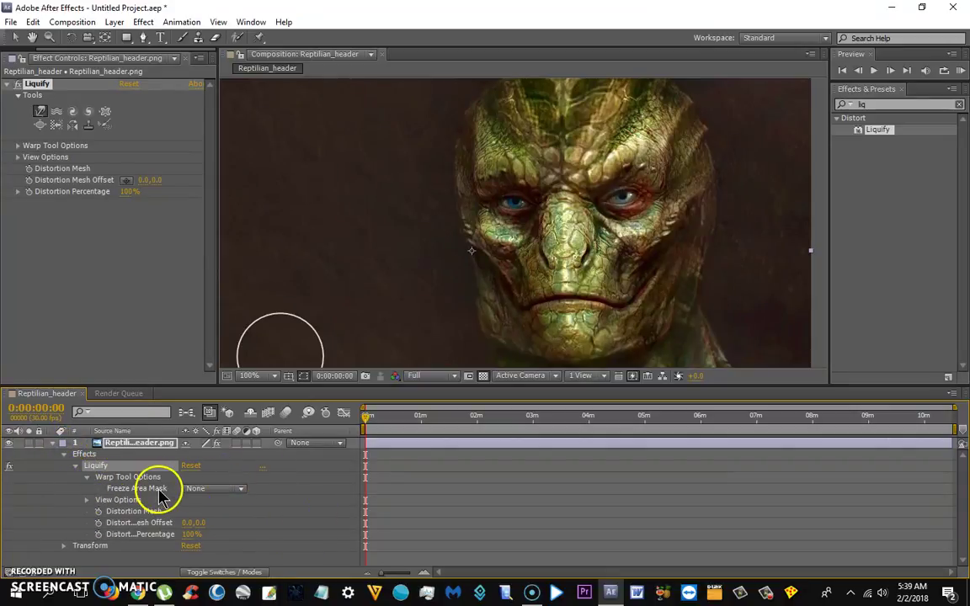
# Set the Liquify warp tool's brush size to 13 and brush pressure to 94.
pyautogui.click(17, 146)
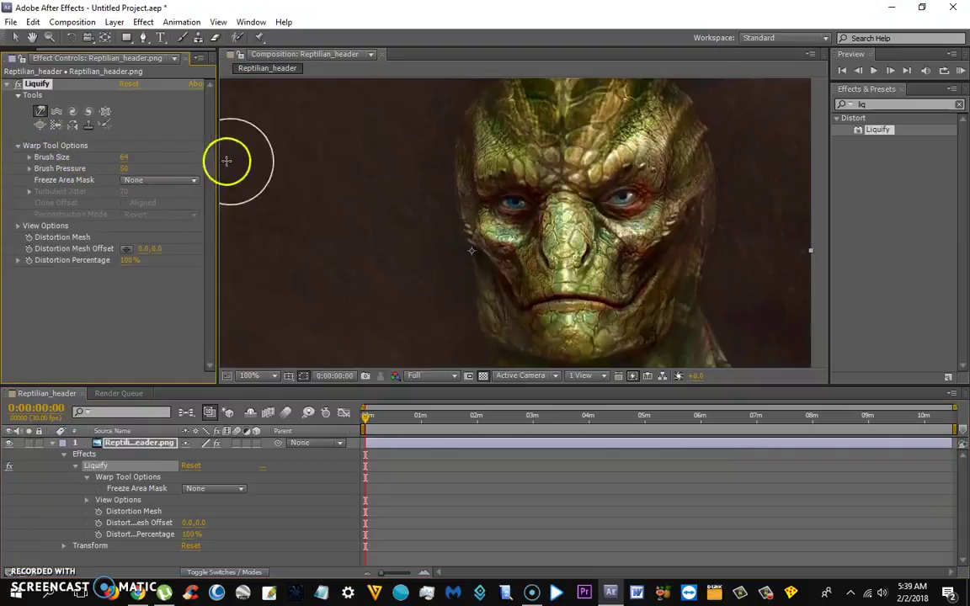
pyautogui.moveTo(123, 159)
pyautogui.mouseDown()
pyautogui.moveTo(91, 158)
pyautogui.moveTo(124, 169)
pyautogui.moveTo(358, 168)
pyautogui.mouseUp()
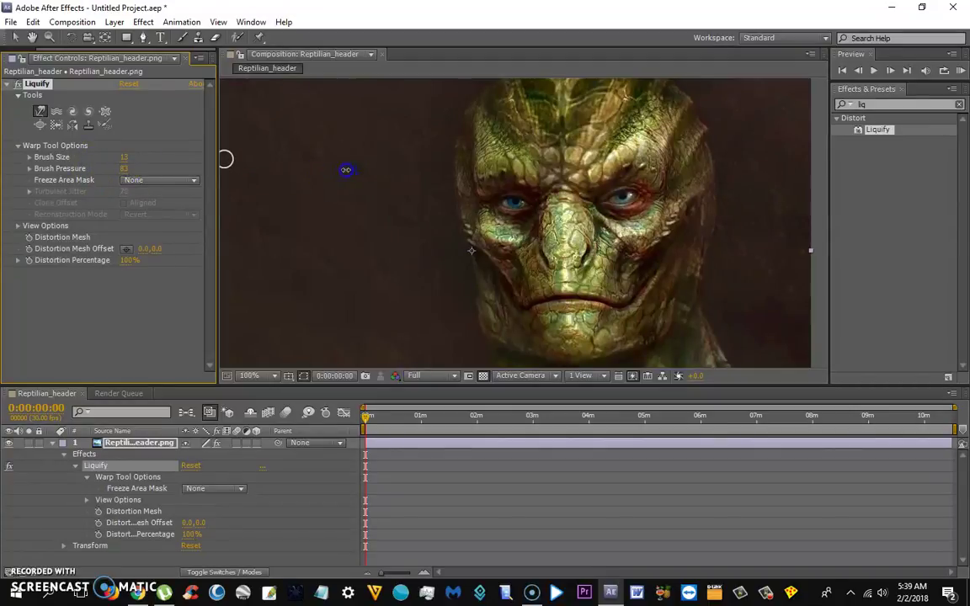
pyautogui.click(427, 173)
pyautogui.moveTo(428, 173)
pyautogui.mouseDown()
pyautogui.moveTo(520, 194)
pyautogui.moveTo(472, 219)
pyautogui.moveTo(606, 194)
pyautogui.moveTo(620, 201)
pyautogui.mouseUp()
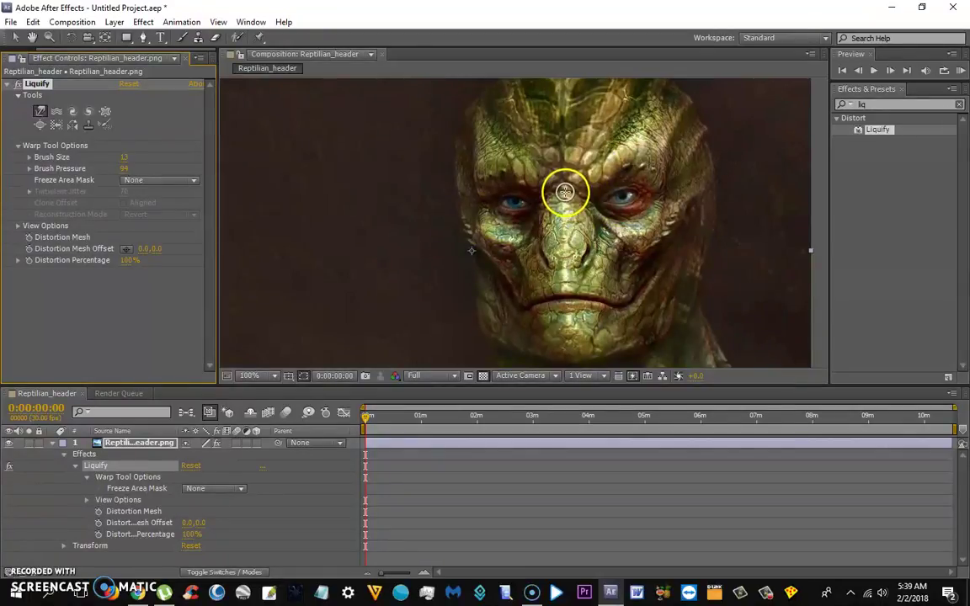
# Zoom the composition to 200% and use the Liquify Warp tool to pull the eyelids over the eye on the image's left side.
pyautogui.moveTo(564, 192); pyautogui.dragTo(532, 206)
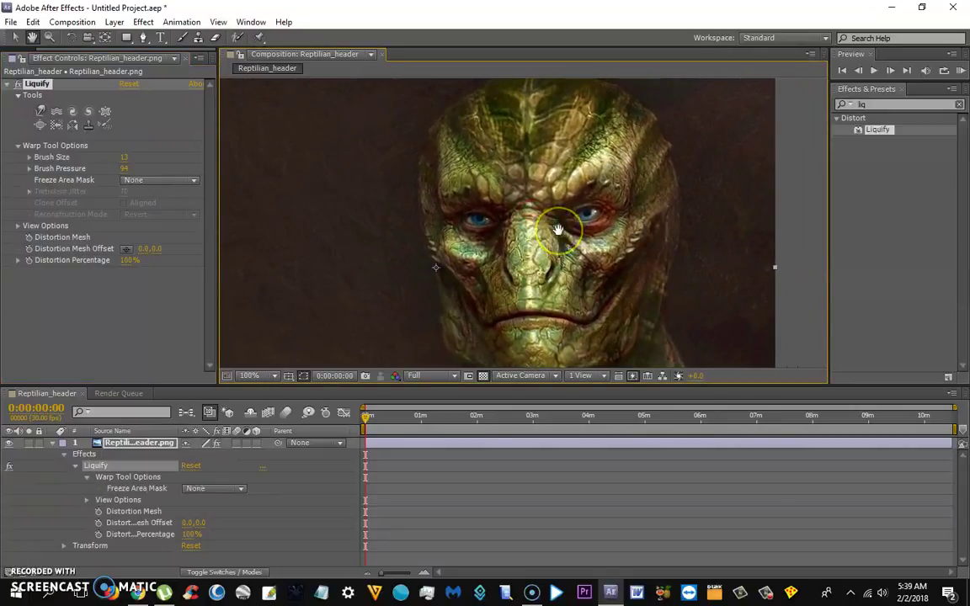
pyautogui.scroll(4, 556, 225)
pyautogui.scroll(-4, 556, 229)
pyautogui.scroll(2, 556, 229)
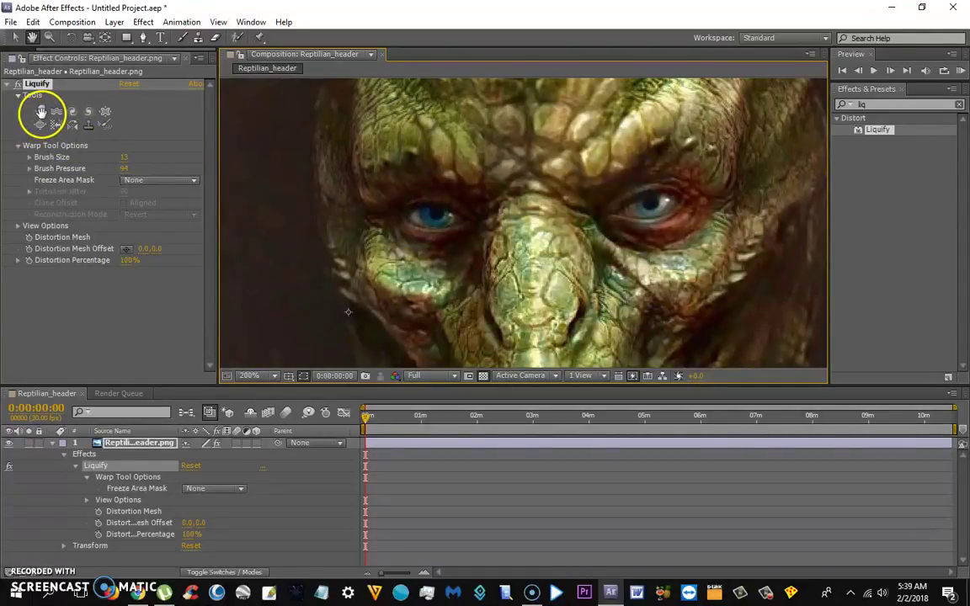
pyautogui.click(41, 112)
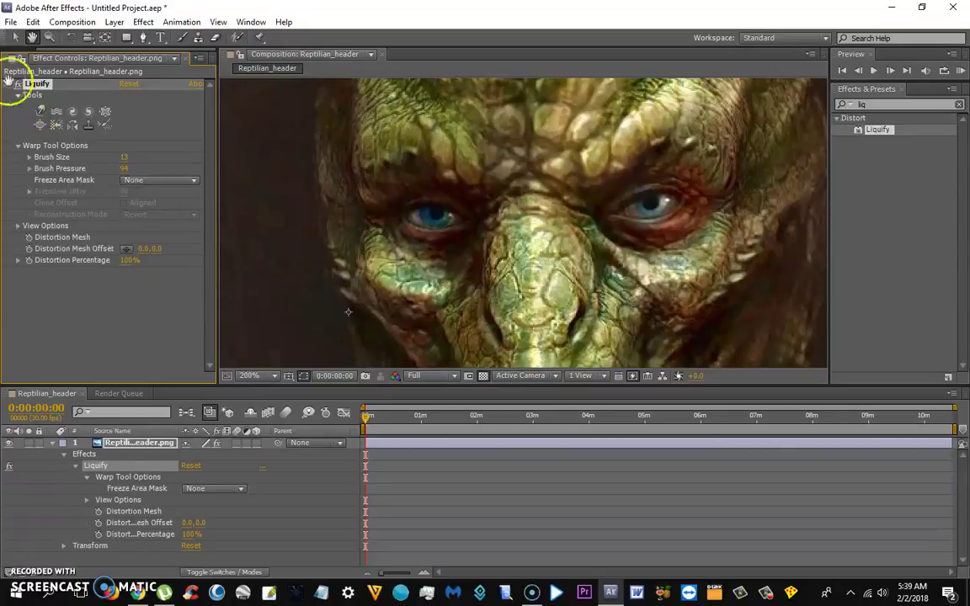
pyautogui.click(16, 38)
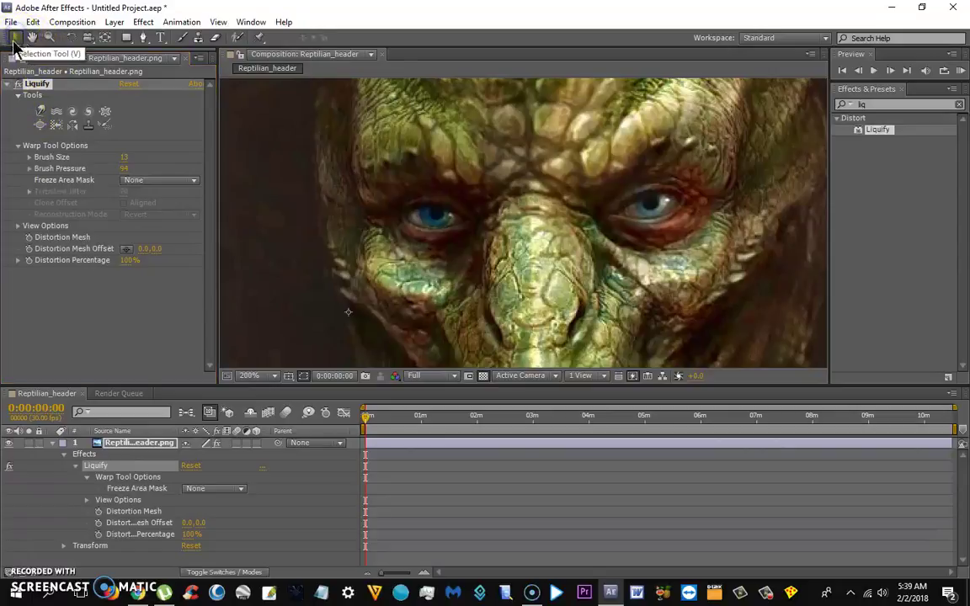
pyautogui.click(40, 110)
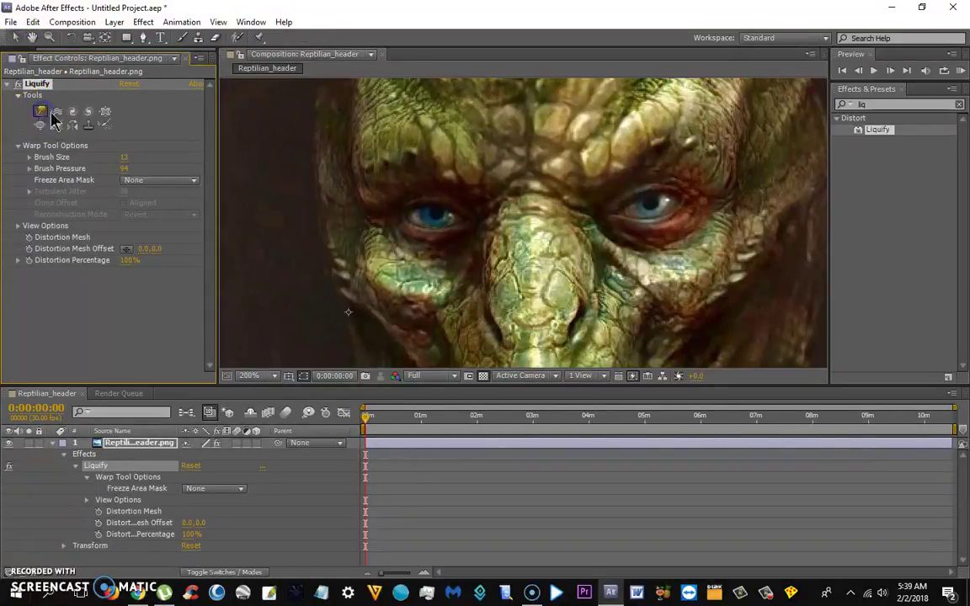
pyautogui.moveTo(431, 217)
pyautogui.mouseDown()
pyautogui.moveTo(424, 202)
pyautogui.moveTo(442, 198)
pyautogui.mouseUp()
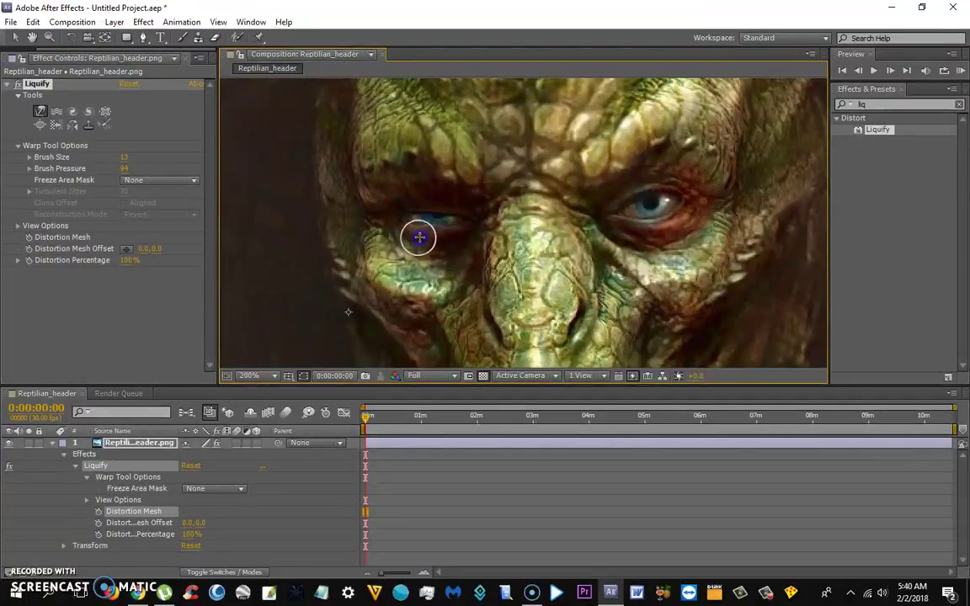
pyautogui.moveTo(411, 229); pyautogui.dragTo(437, 237)
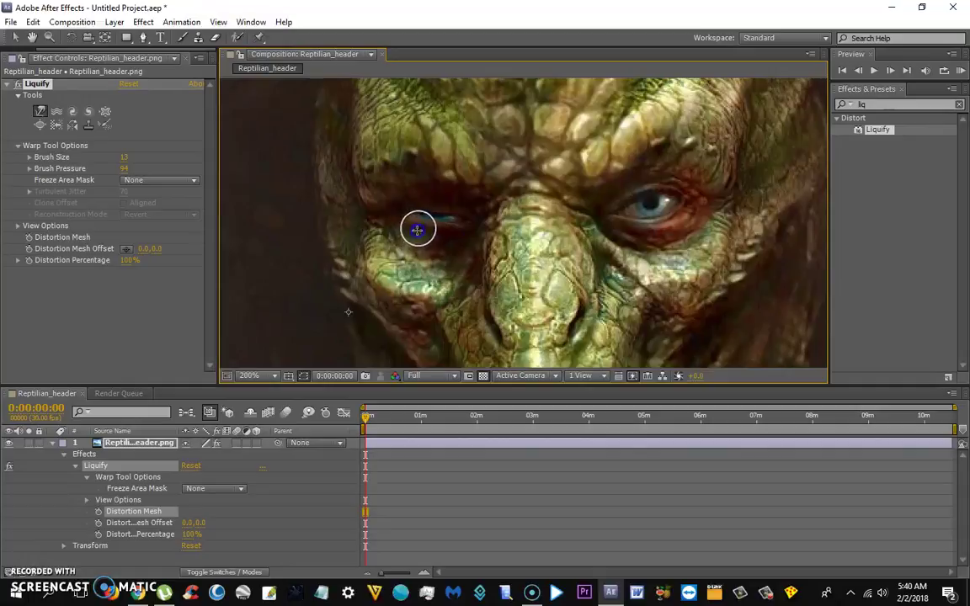
pyautogui.moveTo(453, 228)
pyautogui.mouseDown()
pyautogui.moveTo(481, 207)
pyautogui.moveTo(453, 207)
pyautogui.mouseUp()
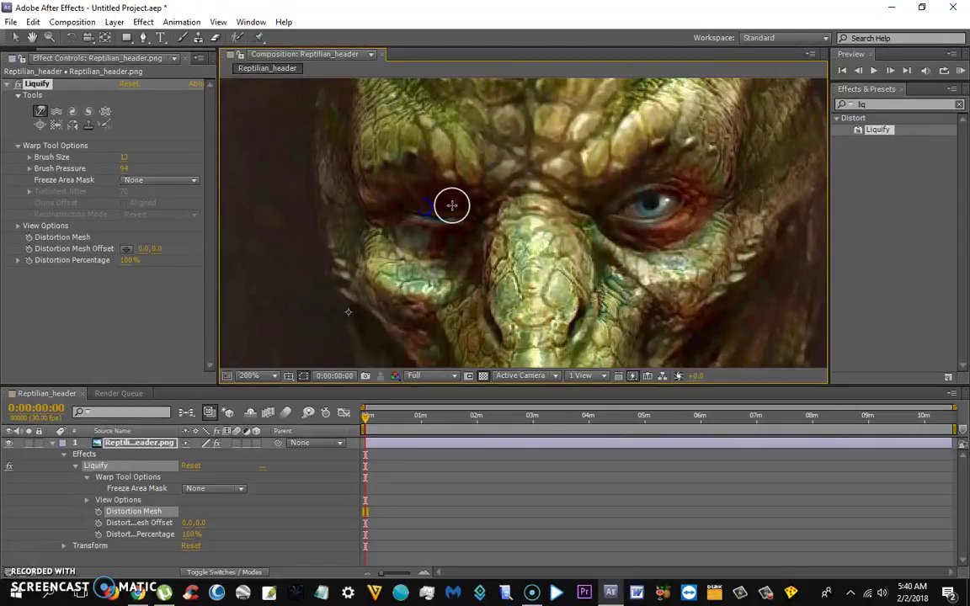
# Warp the upper and lower eyelids together over the eye on the image's right side to close it to a slit.
pyautogui.moveTo(470, 183)
pyautogui.mouseDown()
pyautogui.moveTo(541, 210)
pyautogui.moveTo(648, 186)
pyautogui.mouseUp()
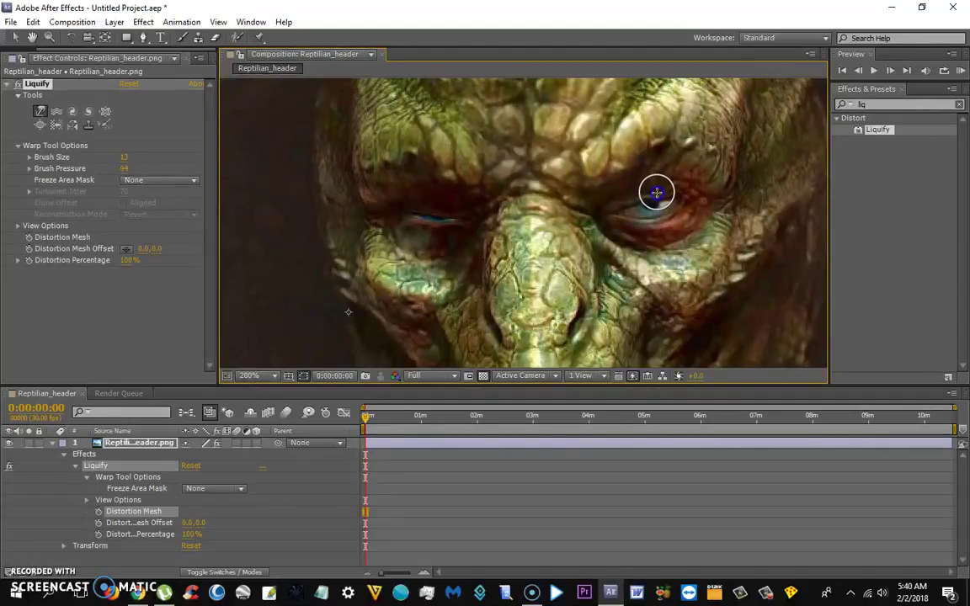
pyautogui.moveTo(643, 193); pyautogui.dragTo(674, 189)
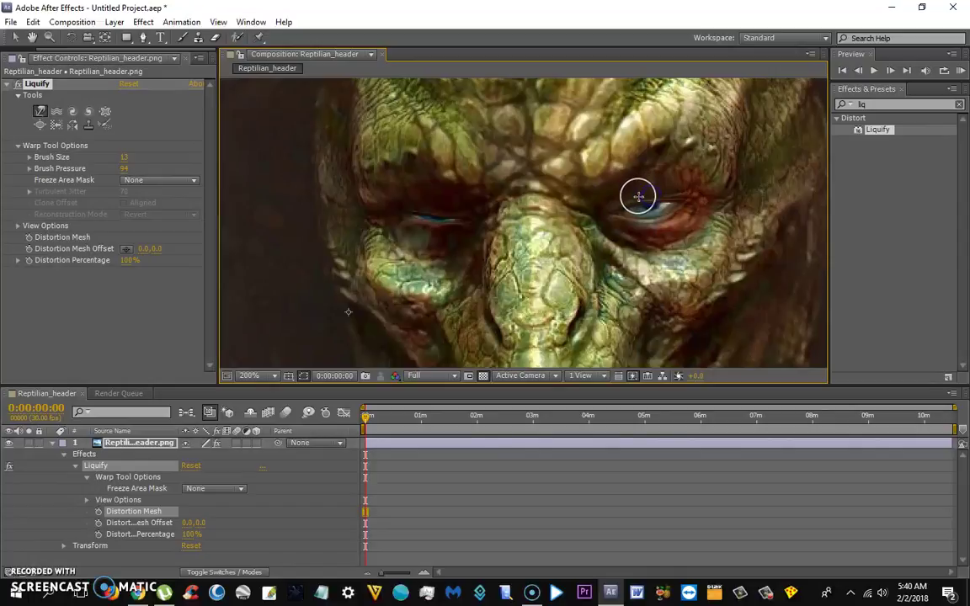
pyautogui.moveTo(630, 197)
pyautogui.mouseDown()
pyautogui.moveTo(660, 221)
pyautogui.moveTo(630, 222)
pyautogui.moveTo(657, 221)
pyautogui.mouseUp()
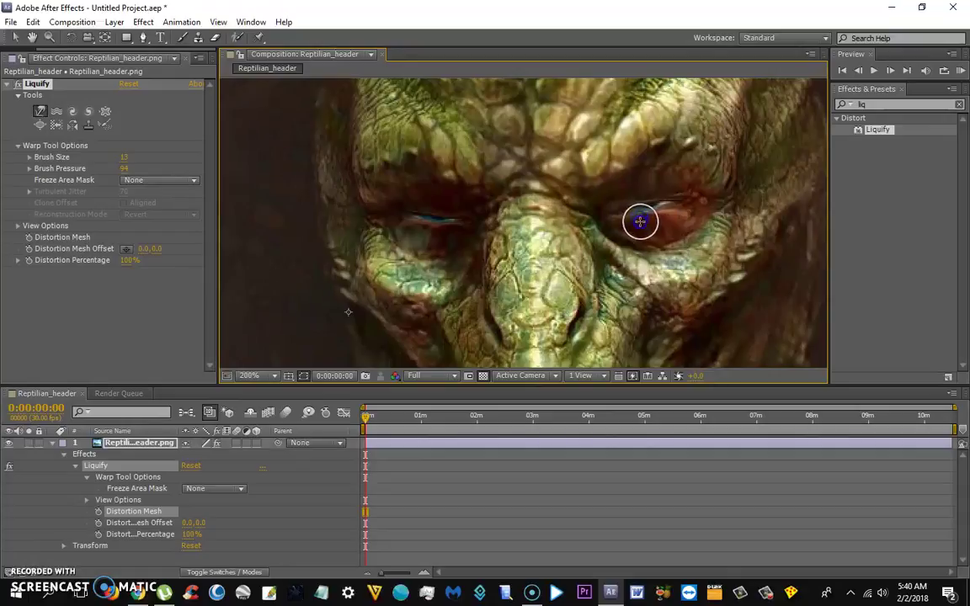
pyautogui.moveTo(663, 216)
pyautogui.mouseDown()
pyautogui.moveTo(664, 179)
pyautogui.moveTo(662, 190)
pyautogui.moveTo(698, 186)
pyautogui.moveTo(663, 191)
pyautogui.moveTo(663, 214)
pyautogui.mouseUp()
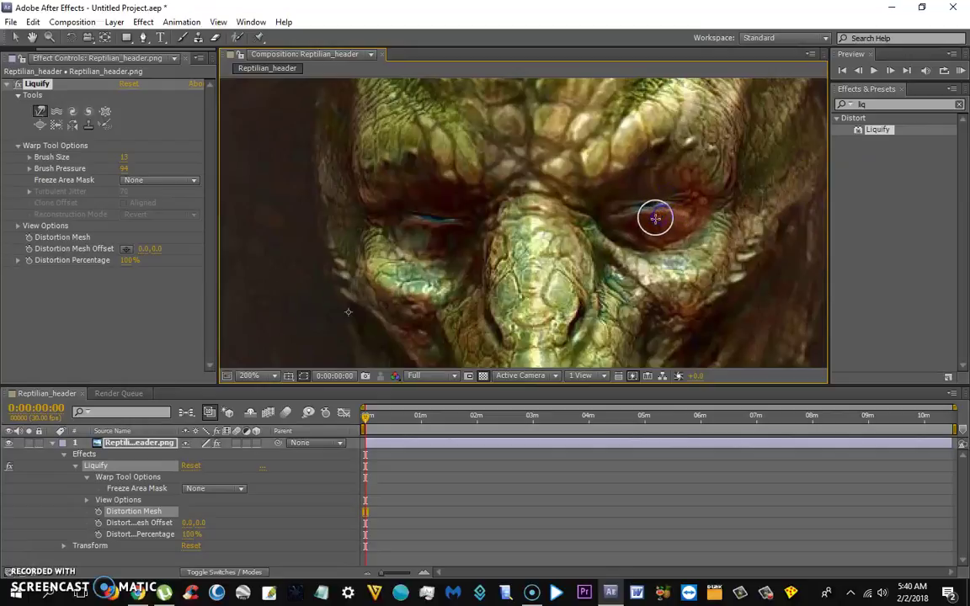
pyautogui.moveTo(638, 221)
pyautogui.mouseDown()
pyautogui.moveTo(628, 219)
pyautogui.moveTo(803, 210)
pyautogui.moveTo(819, 205)
pyautogui.moveTo(816, 196)
pyautogui.mouseUp()
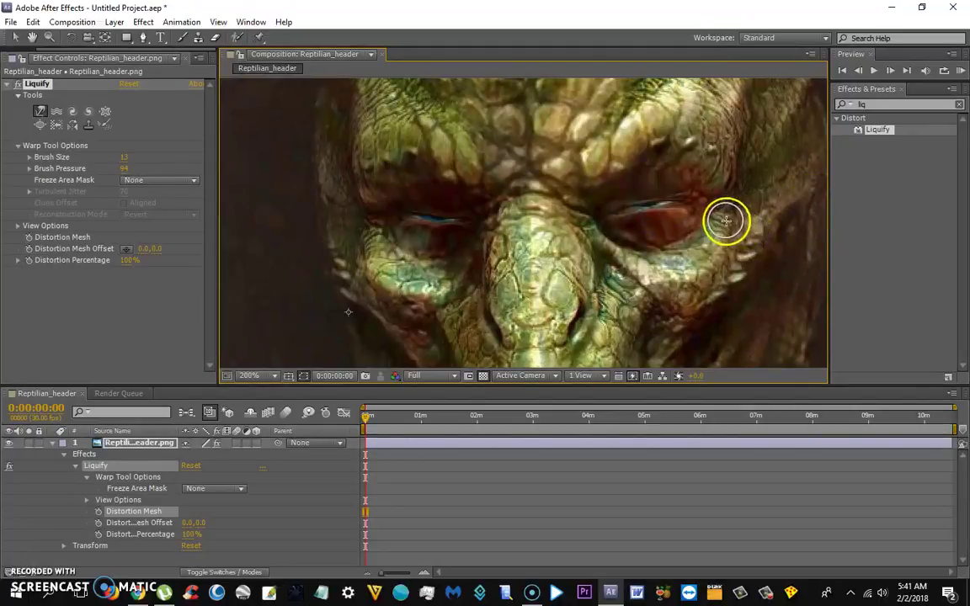
# Set the Liquify Distortion Percentage to 0% and enable its keyframing at the start of the composition.
pyautogui.moveTo(952, 407); pyautogui.dragTo(405, 408)
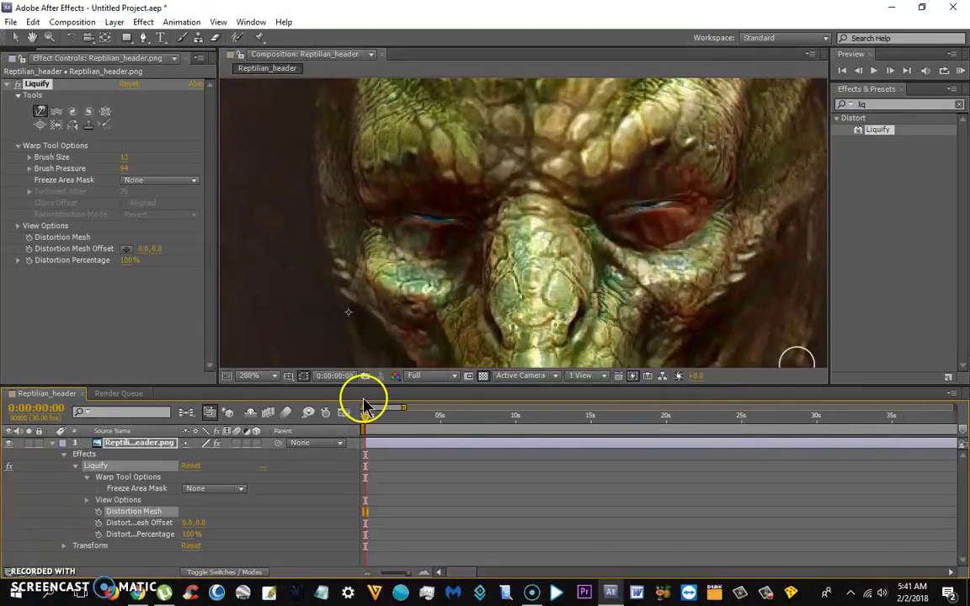
pyautogui.moveTo(124, 263)
pyautogui.mouseDown()
pyautogui.moveTo(41, 263)
pyautogui.moveTo(69, 271)
pyautogui.moveTo(125, 259)
pyautogui.moveTo(84, 268)
pyautogui.mouseUp()
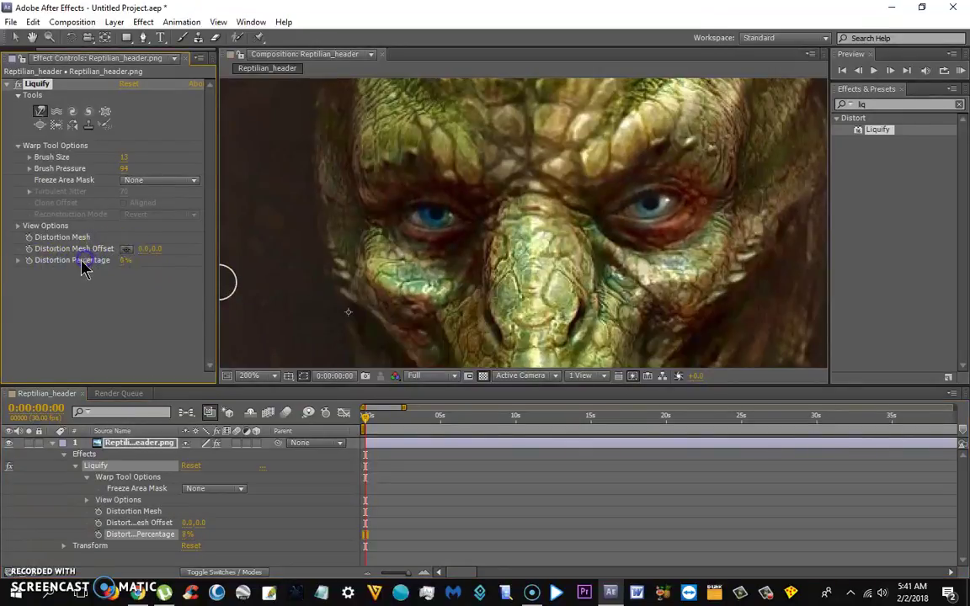
pyautogui.click(29, 261)
# Keyframe the Liquify Distortion Percentage at 119% at 0:00:00:11 so the eyes close.
pyautogui.moveTo(367, 419); pyautogui.dragTo(375, 427)
pyautogui.click(377, 428)
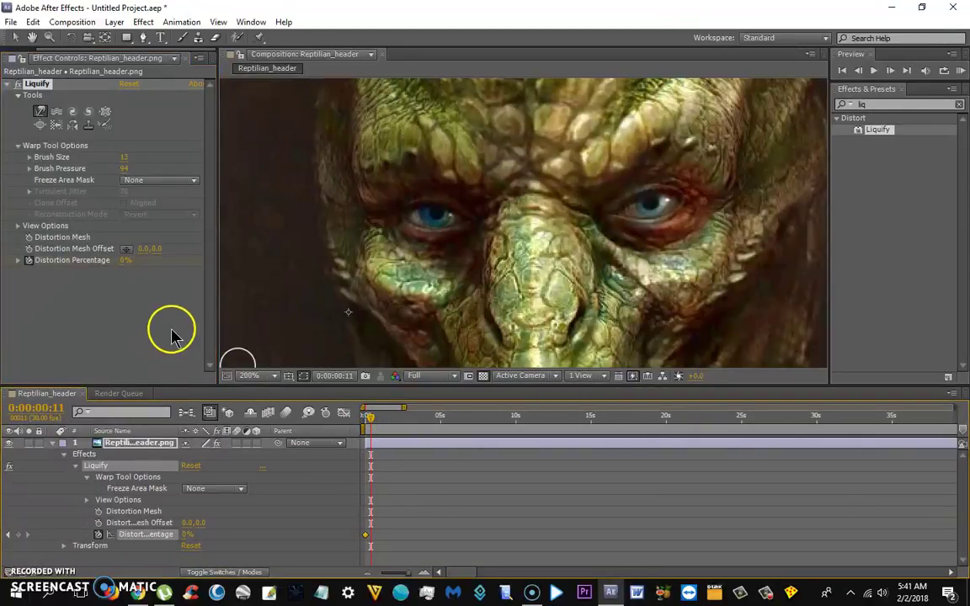
pyautogui.click(121, 260)
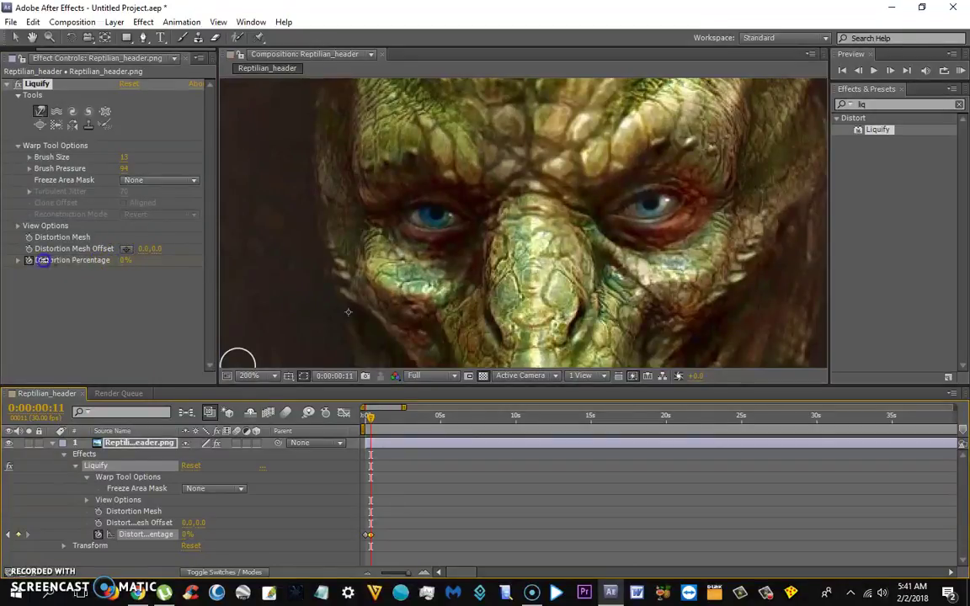
pyautogui.moveTo(121, 260)
pyautogui.mouseDown()
pyautogui.moveTo(190, 268)
pyautogui.moveTo(140, 264)
pyautogui.mouseUp()
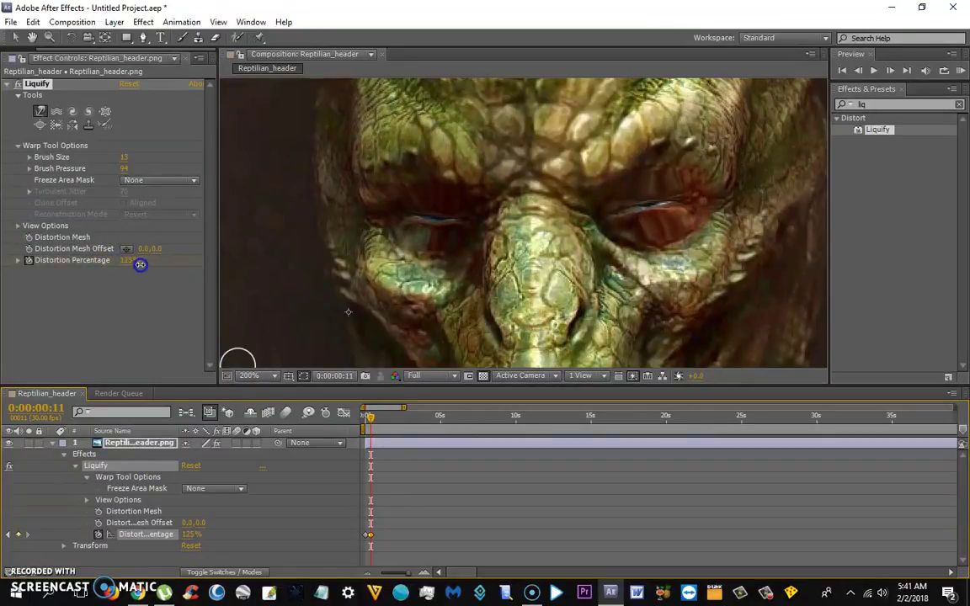
# Keyframe the Distortion Percentage back at 0% at 0:00:00:19 to reopen the eyes.
pyautogui.moveTo(372, 417); pyautogui.dragTo(374, 418)
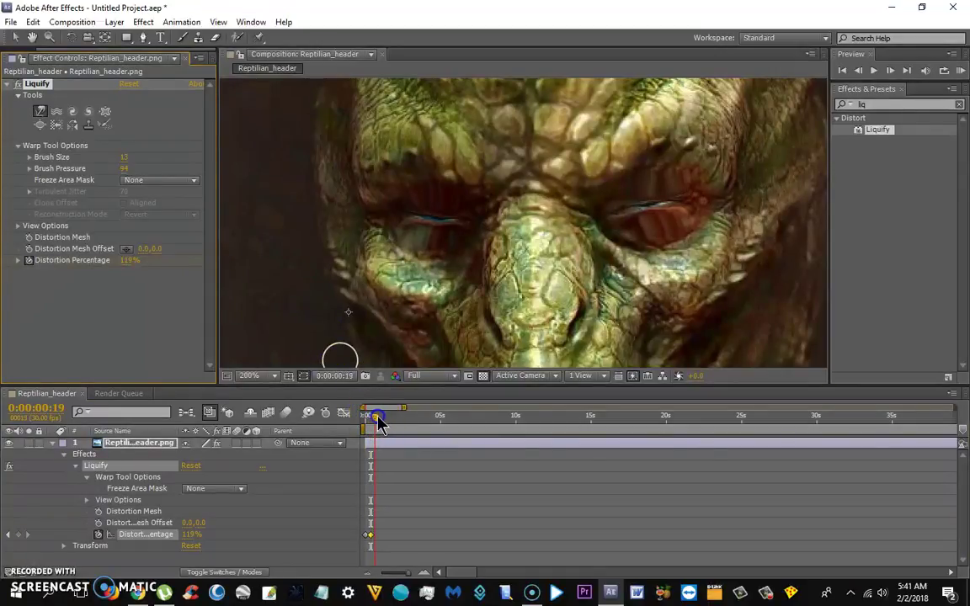
pyautogui.moveTo(126, 259); pyautogui.dragTo(25, 262)
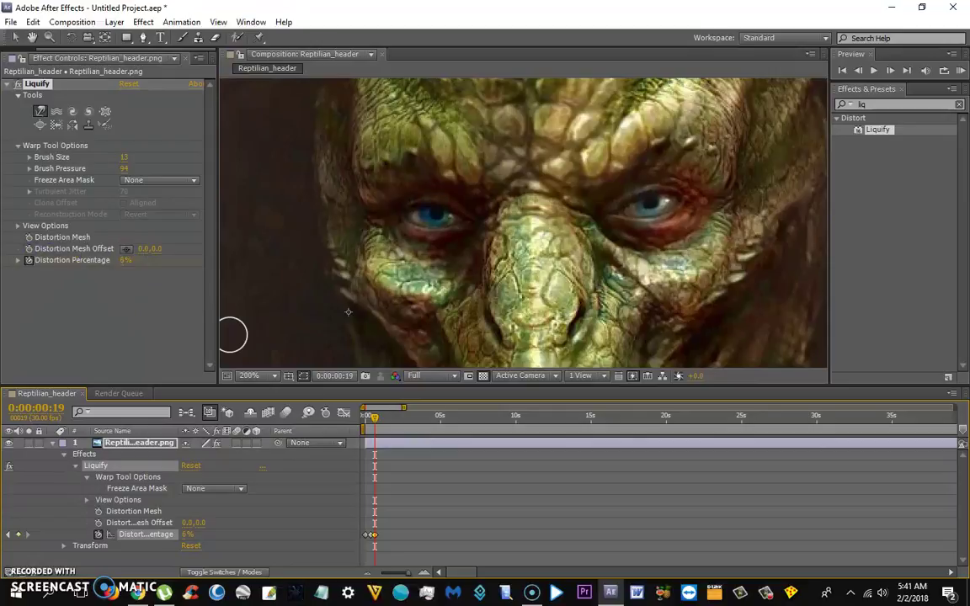
pyautogui.click(131, 264)
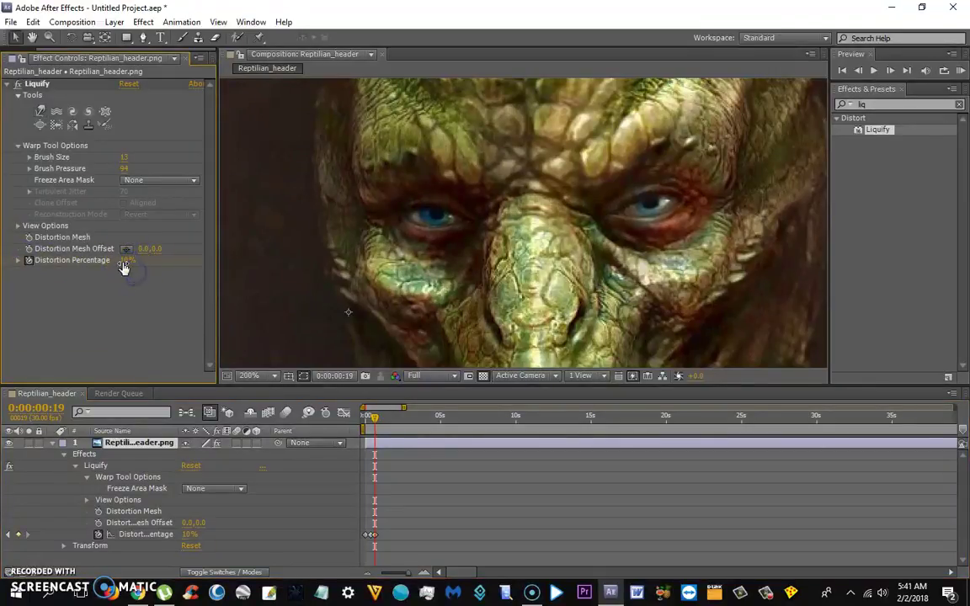
pyautogui.moveTo(124, 267); pyautogui.dragTo(83, 233)
# Add another 0% Distortion Percentage keyframe at 0:00:00:24 and play the blink from the start.
pyautogui.click(376, 421)
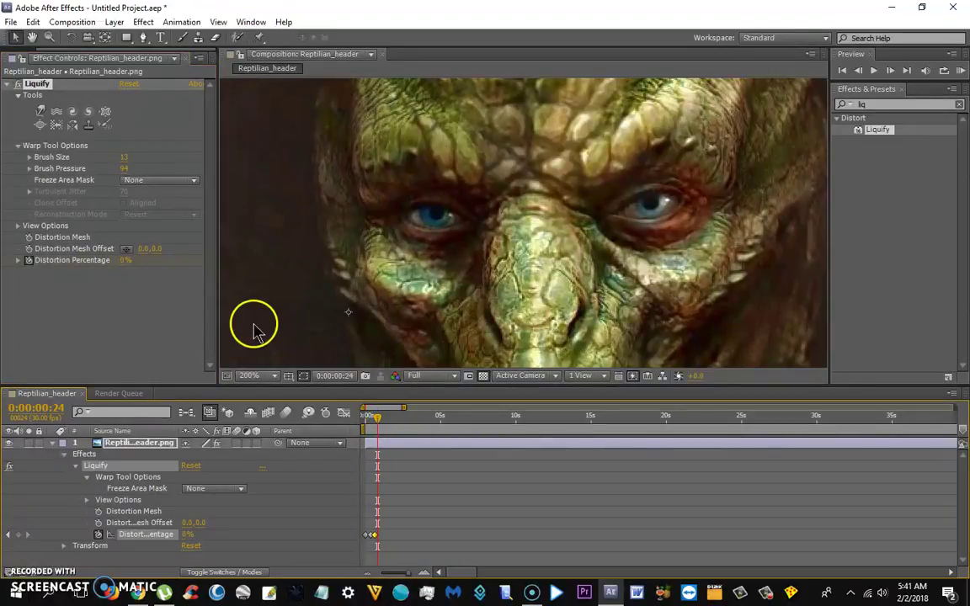
pyautogui.moveTo(124, 260); pyautogui.dragTo(55, 244)
pyautogui.moveTo(377, 424); pyautogui.dragTo(364, 417)
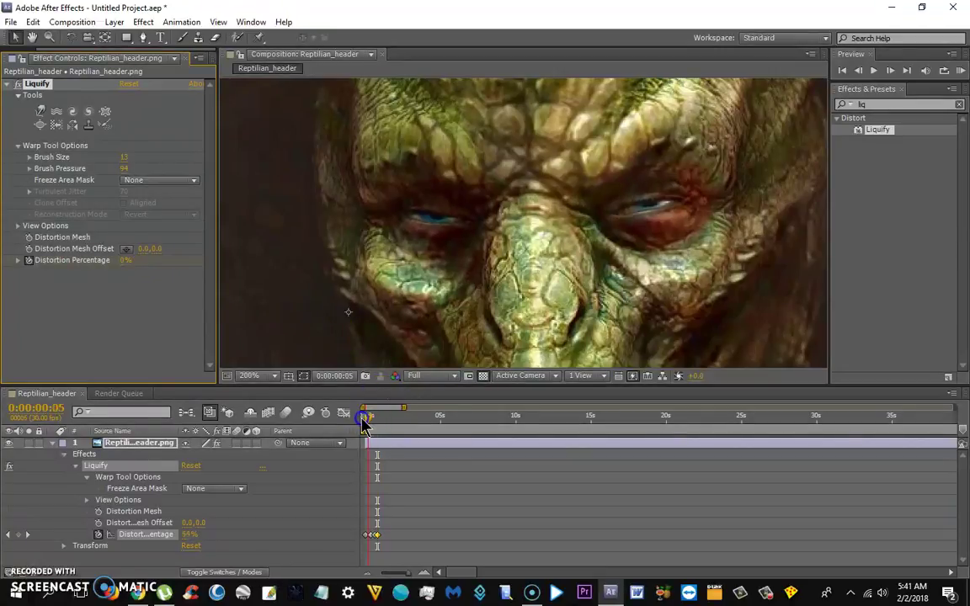
pyautogui.click(874, 70)
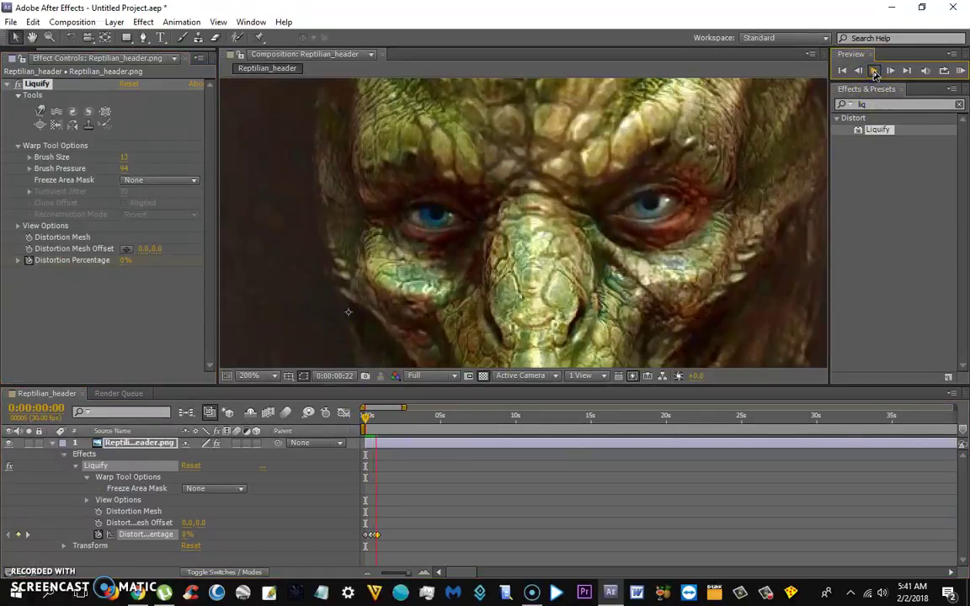
# Move the Distortion Percentage keyframes closer together to shorten the blink, and preview it from the start.
pyautogui.click(405, 408)
pyautogui.moveTo(405, 409); pyautogui.dragTo(381, 408)
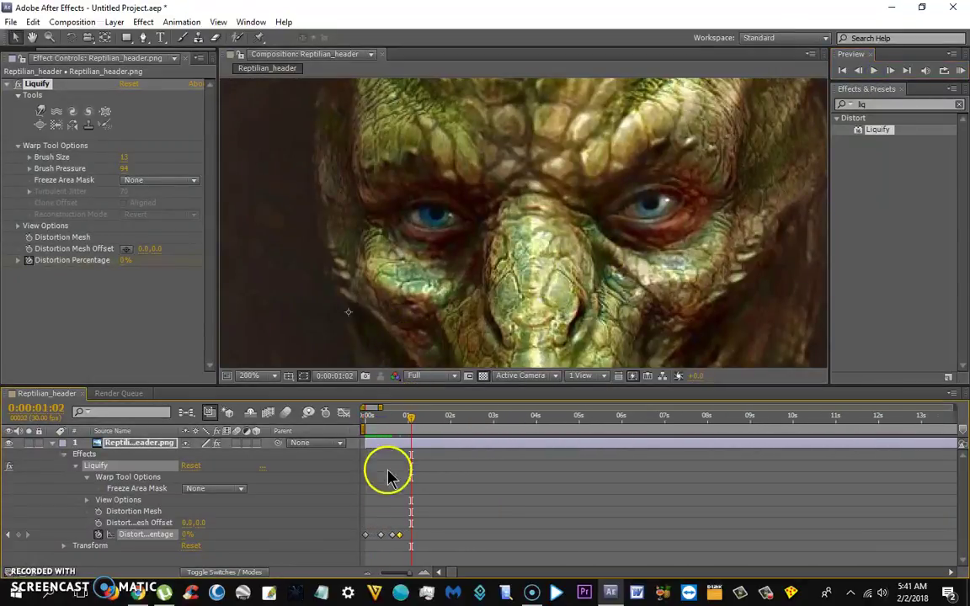
pyautogui.click(381, 536)
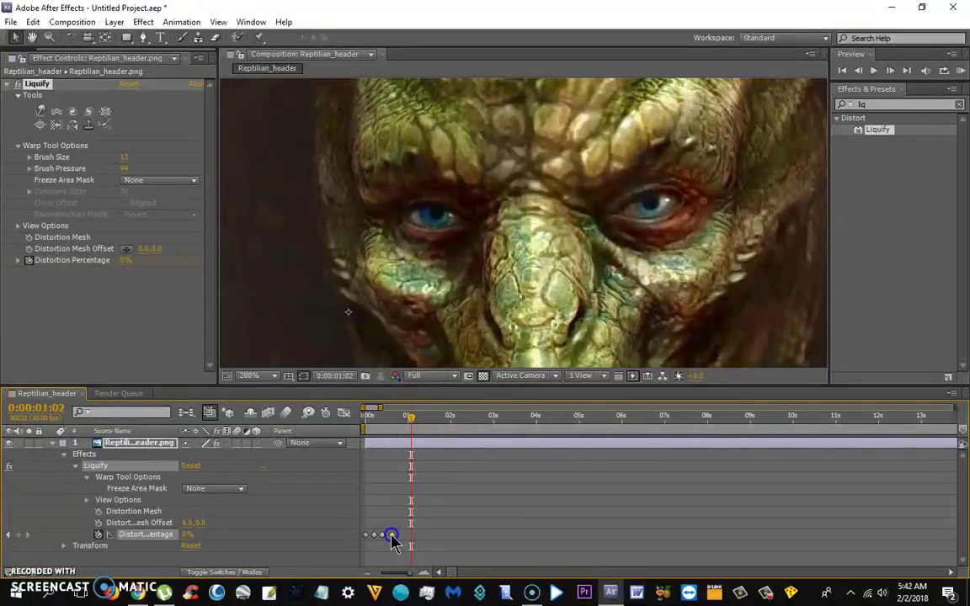
pyautogui.click(391, 536)
pyautogui.click(362, 417)
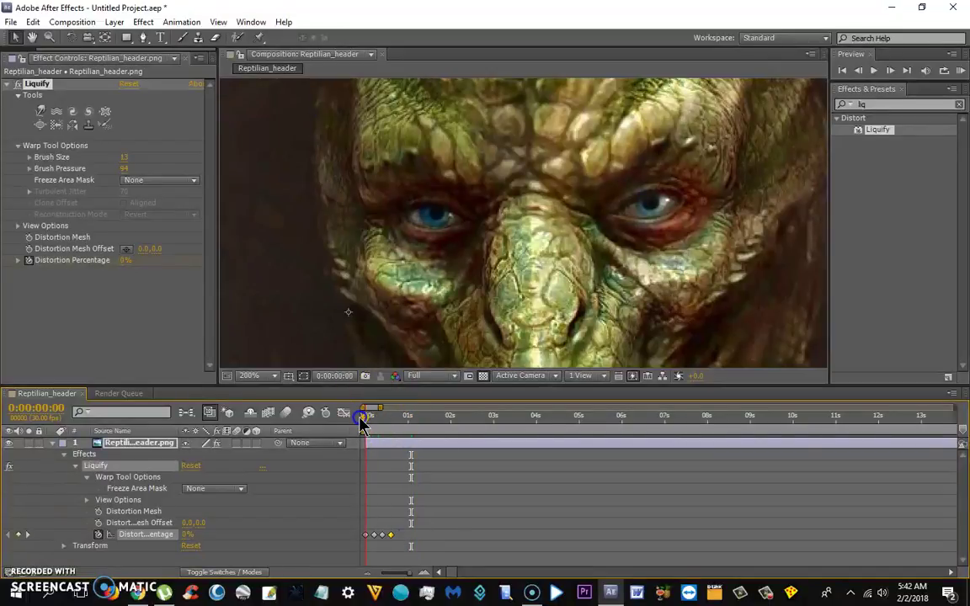
pyautogui.click(873, 71)
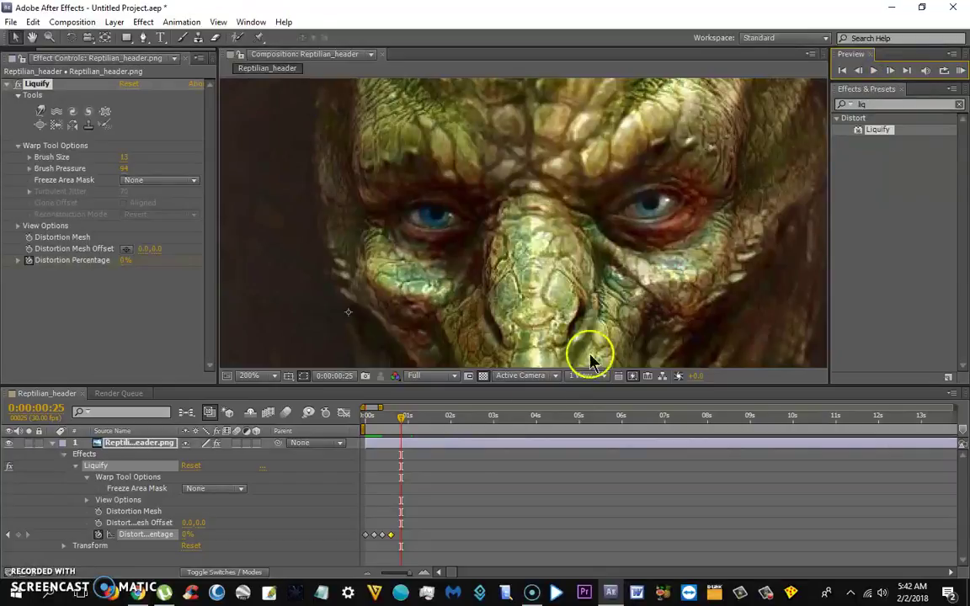
# Tighten the spacing of the Distortion Percentage keyframes further for a faster blink and replay the animation.
pyautogui.click(372, 534)
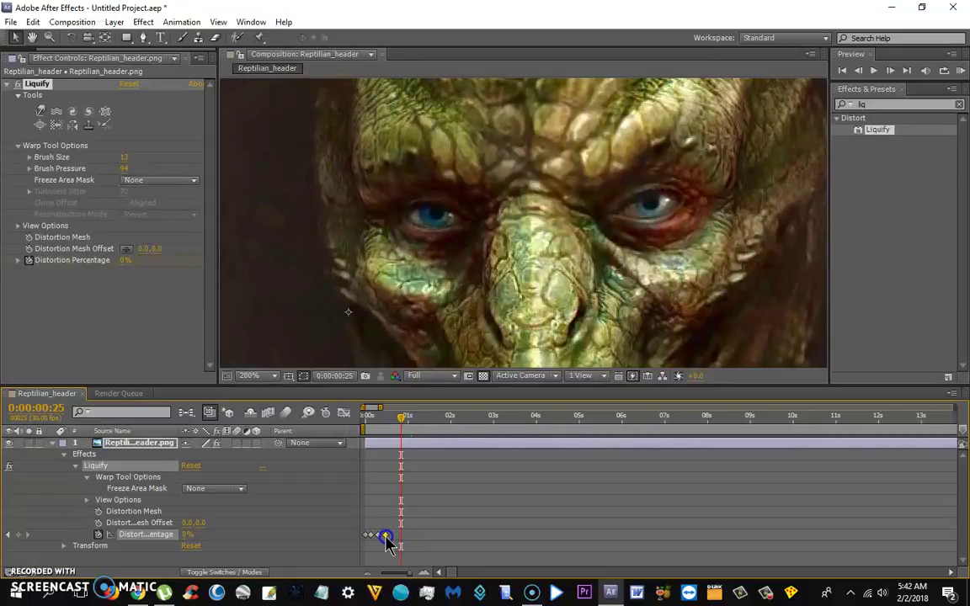
pyautogui.moveTo(401, 418); pyautogui.dragTo(368, 418)
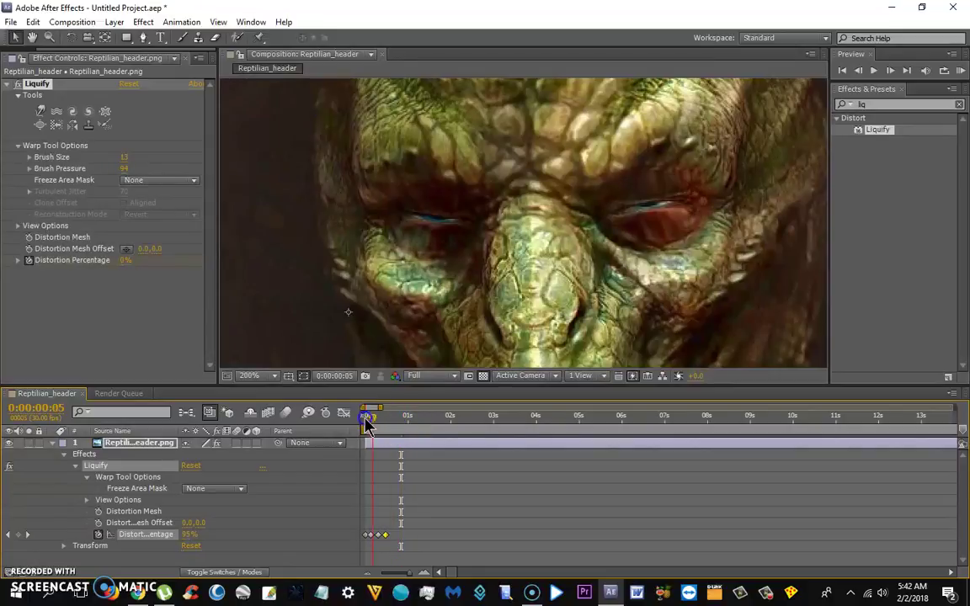
pyautogui.click(876, 71)
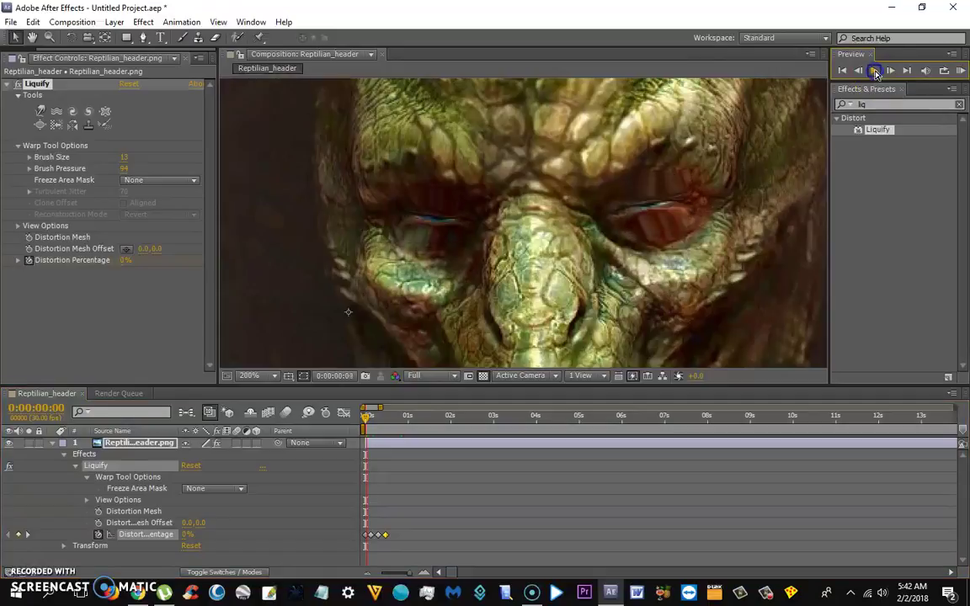
pyautogui.click(876, 71)
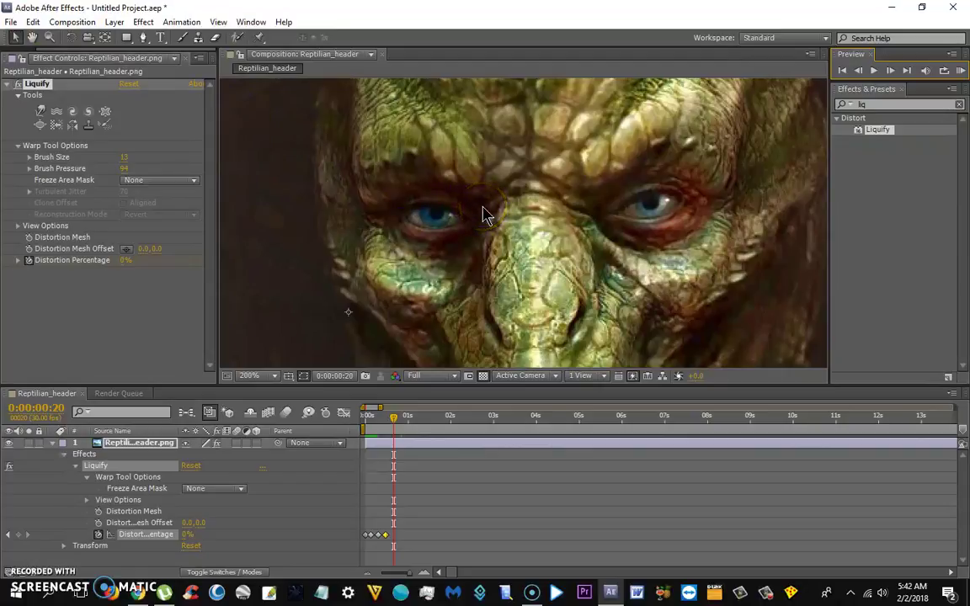
# Queue the Reptilian_header composition for rendering and name its output movie 3Reptilian_header.avi.
pyautogui.click(66, 23)
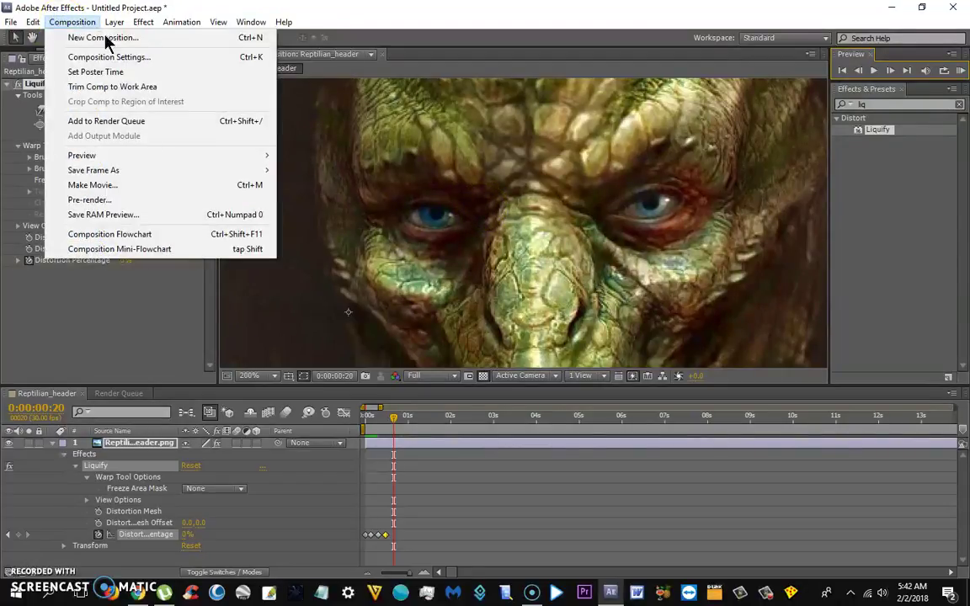
pyautogui.click(80, 185)
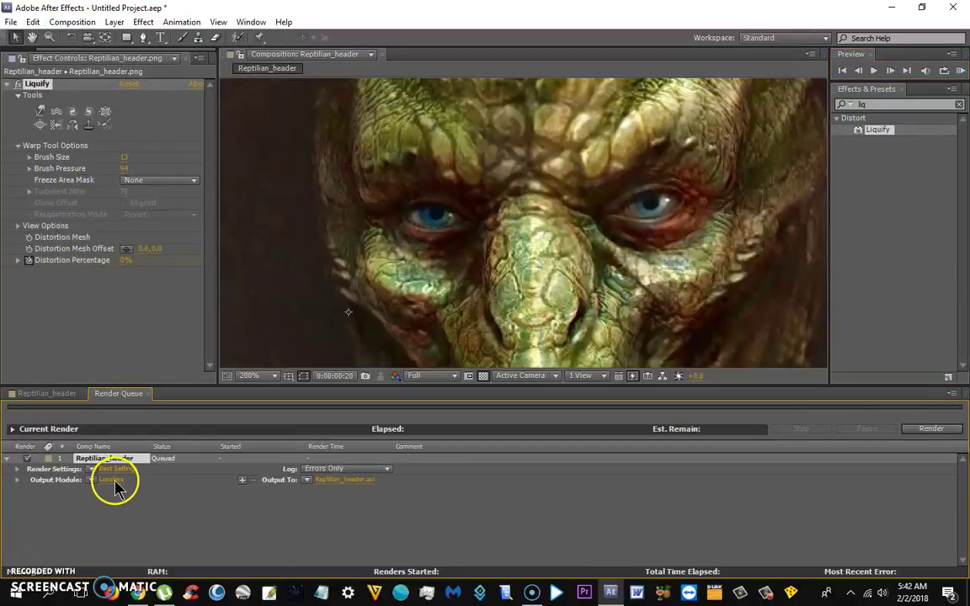
pyautogui.click(345, 480)
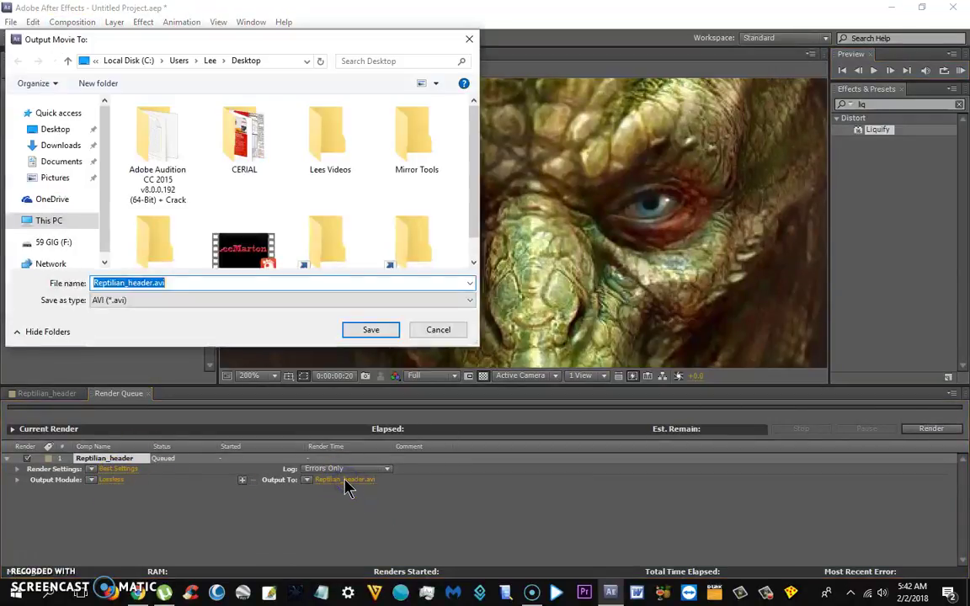
pyautogui.click(95, 283)
pyautogui.write('3')
pyautogui.click(357, 335)
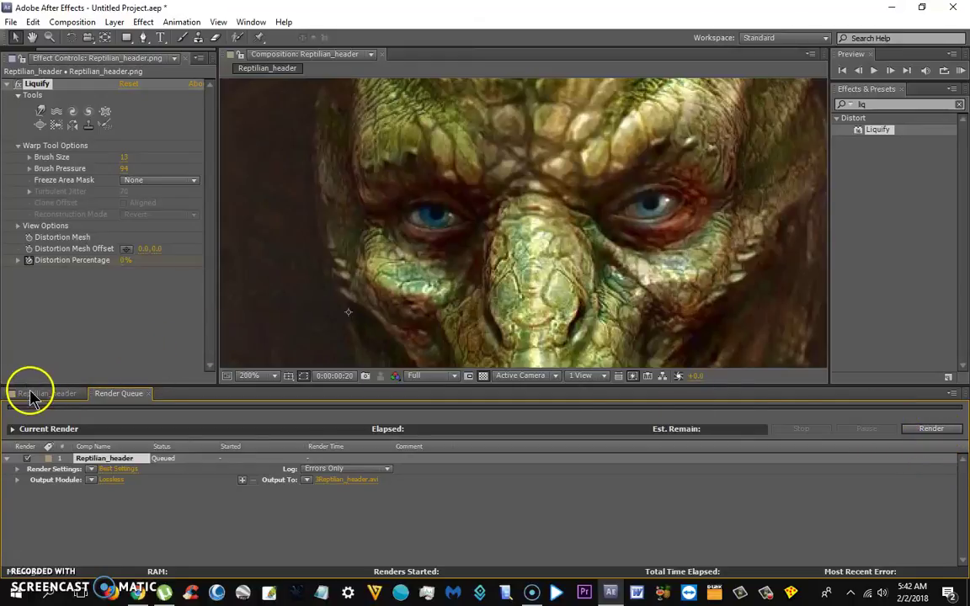
# Return to the Reptilian_header timeline and shorten its work area to end at about 4 seconds.
pyautogui.click(45, 392)
pyautogui.moveTo(389, 413); pyautogui.dragTo(966, 397)
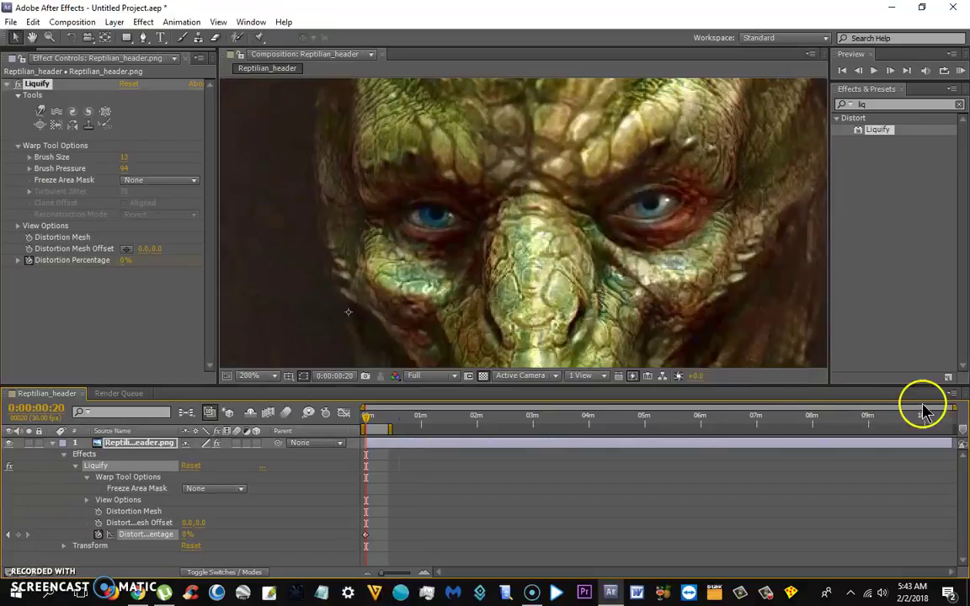
pyautogui.moveTo(959, 407); pyautogui.dragTo(392, 401)
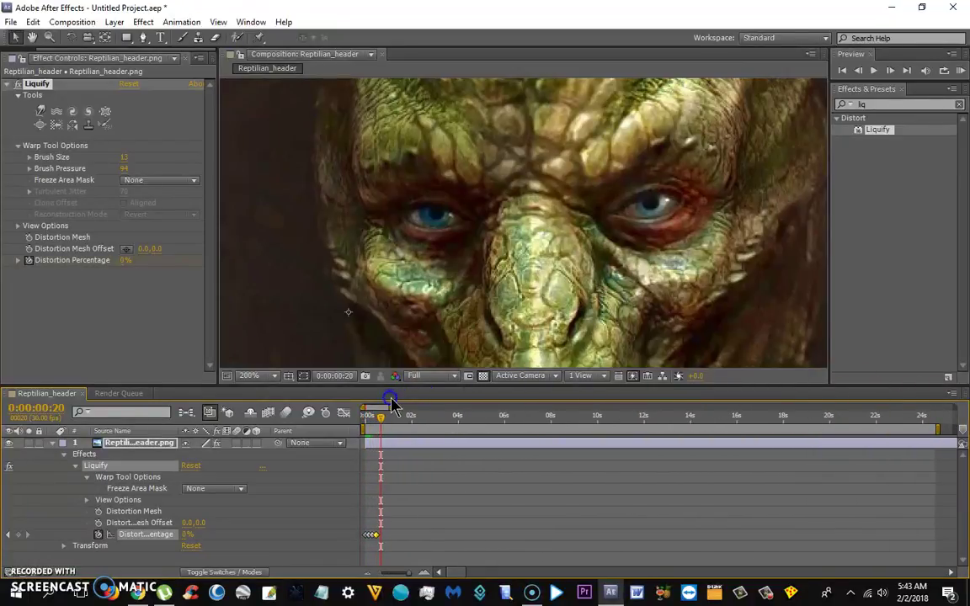
pyautogui.moveTo(938, 428); pyautogui.dragTo(401, 429)
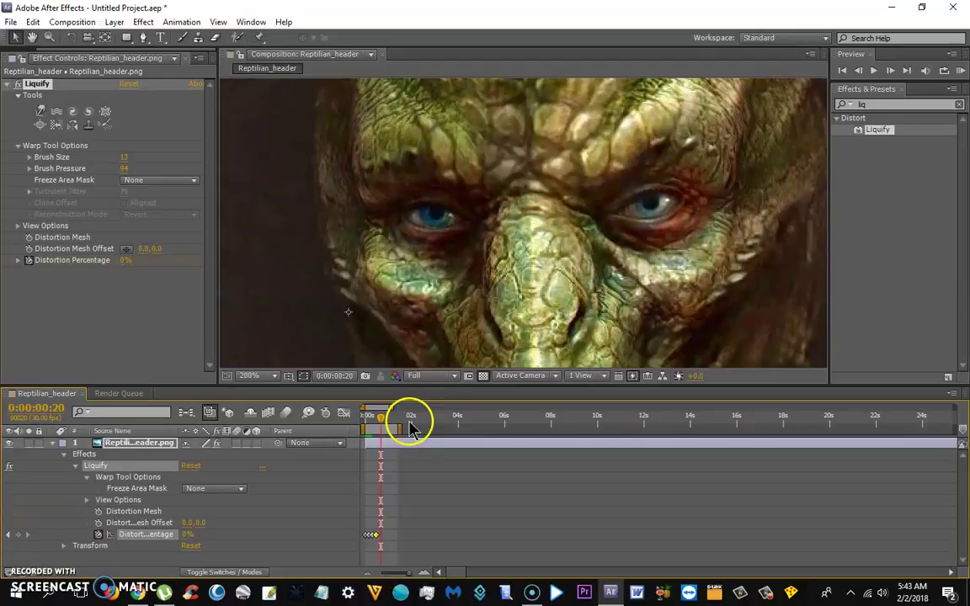
pyautogui.moveTo(401, 428); pyautogui.dragTo(465, 433)
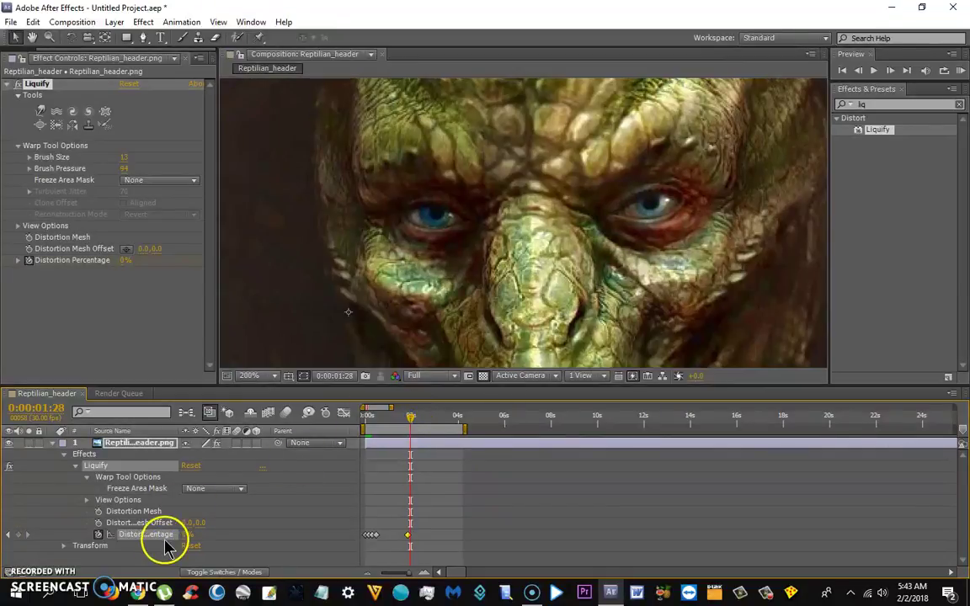
# Build a second blink by keyframing the Distortion Percentage at 91% at 0:00:01:28 and at 0% at 0:00:02:03 and 0:00:02:05.
pyautogui.moveTo(114, 529); pyautogui.dragTo(172, 528)
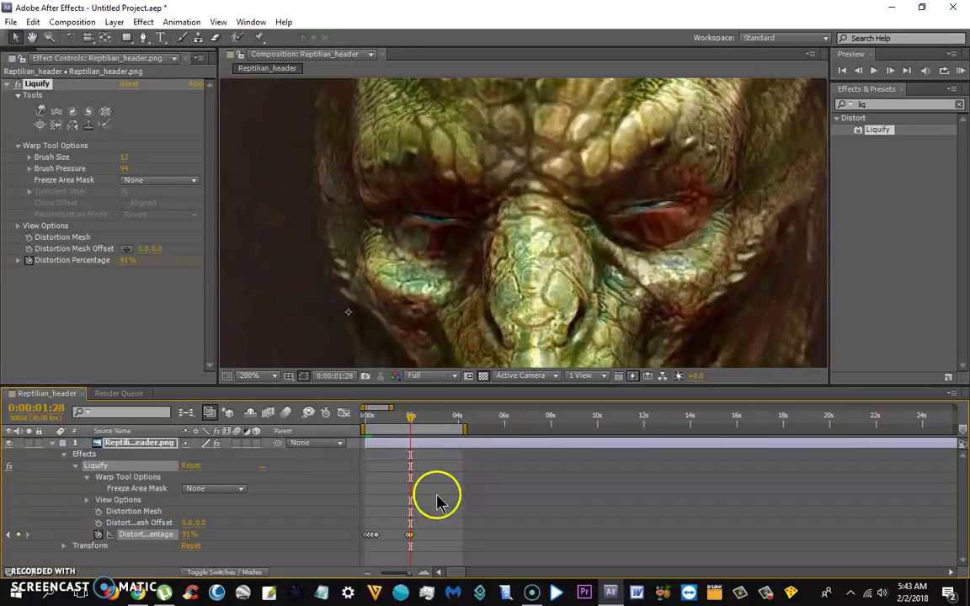
pyautogui.click(413, 419)
pyautogui.moveTo(193, 534); pyautogui.dragTo(25, 521)
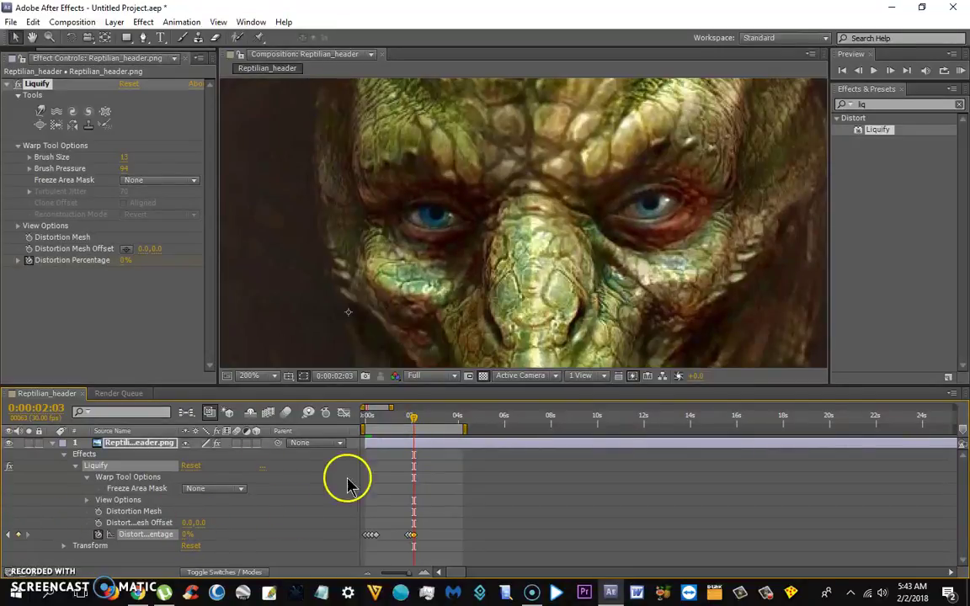
pyautogui.click(416, 420)
pyautogui.moveTo(187, 537); pyautogui.dragTo(128, 534)
# Play the animation from the start to check both blinks.
pyautogui.click(409, 419)
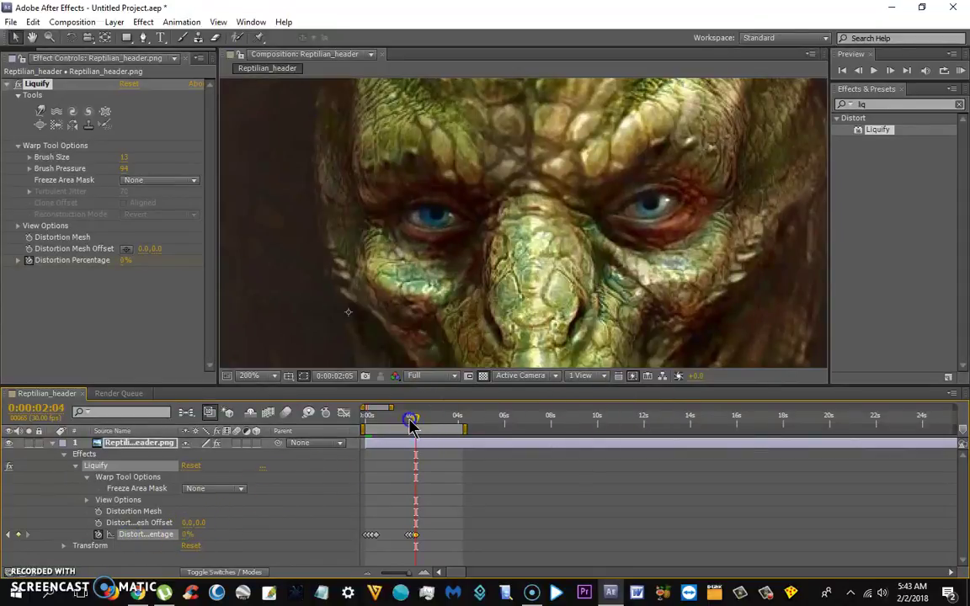
pyautogui.click(874, 71)
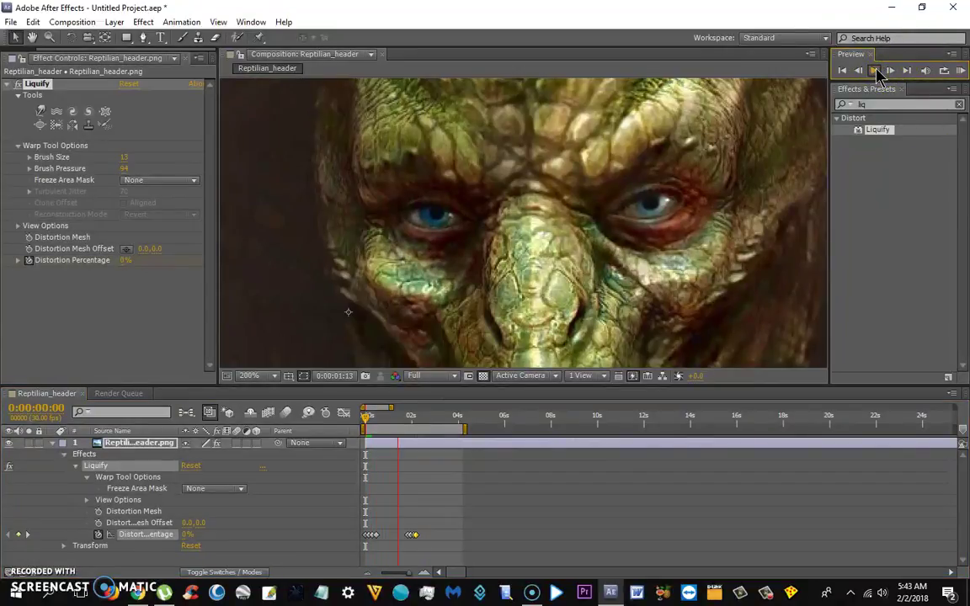
pyautogui.click(876, 71)
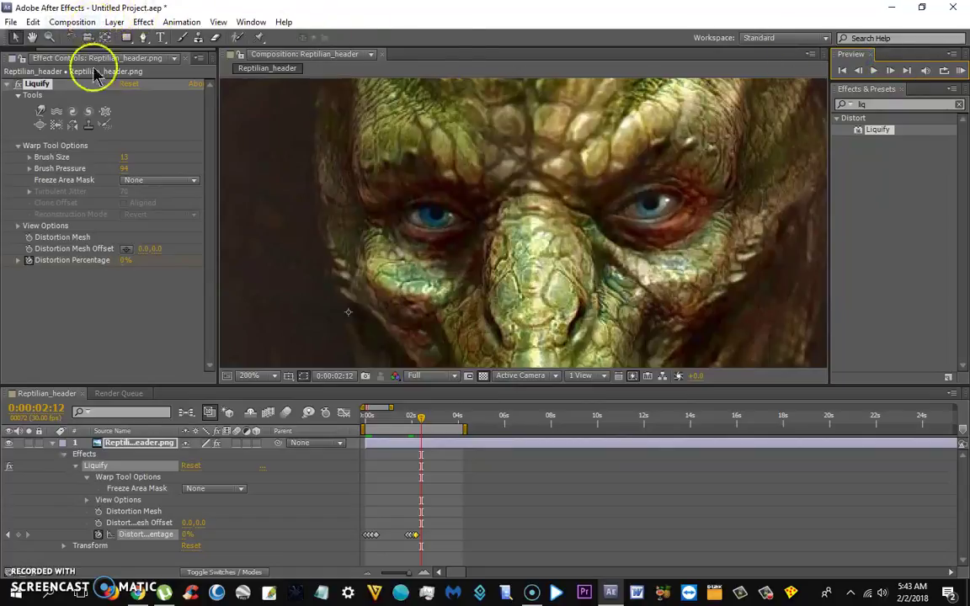
# Render the queued Reptilian_header composition to 3Reptilian_header.avi.
pyautogui.click(124, 394)
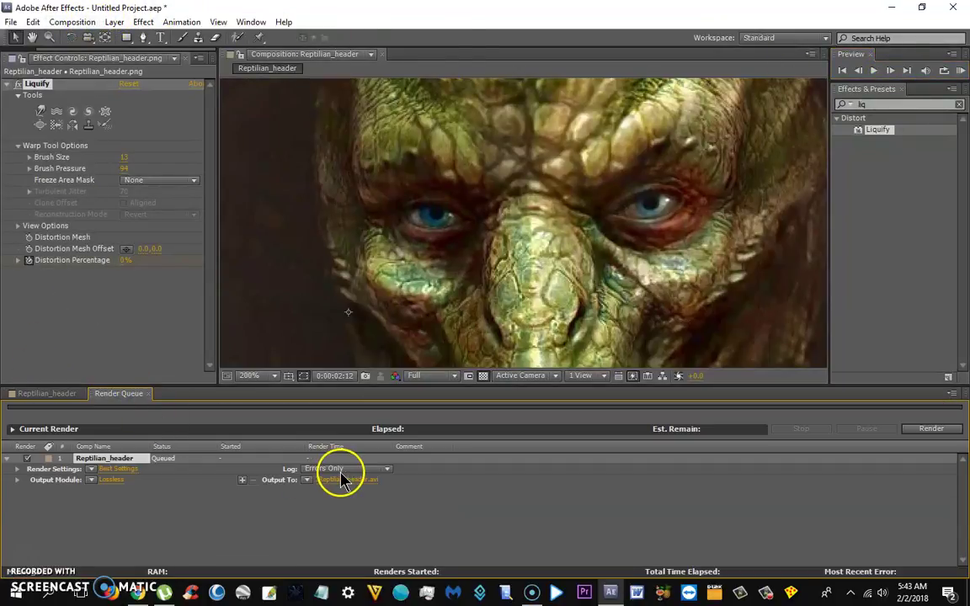
pyautogui.click(956, 429)
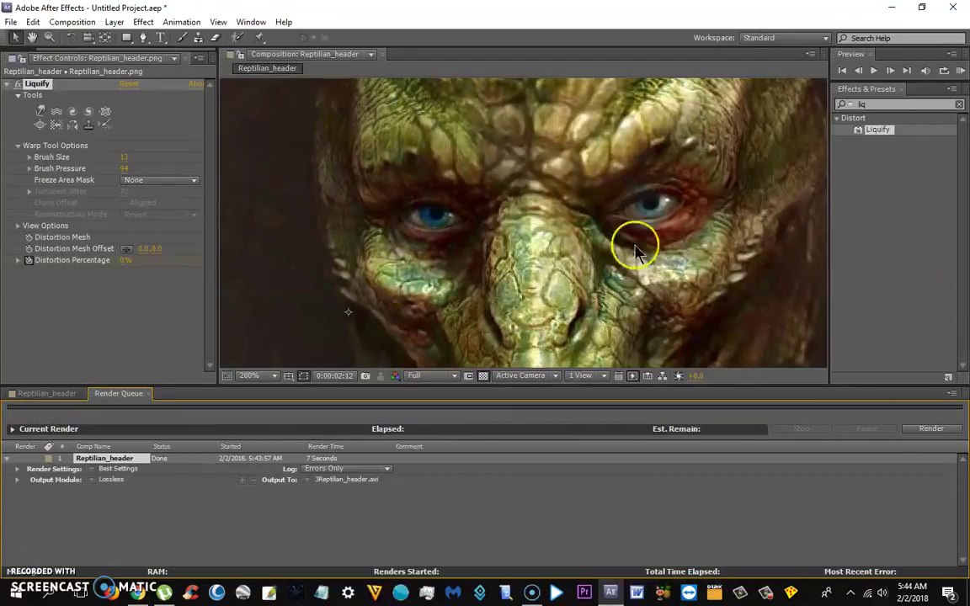
# Start a new project and discard the changes to the current one.
pyautogui.click(10, 23)
pyautogui.press('Right')
pyautogui.press('Left')
pyautogui.moveTo(16, 44)
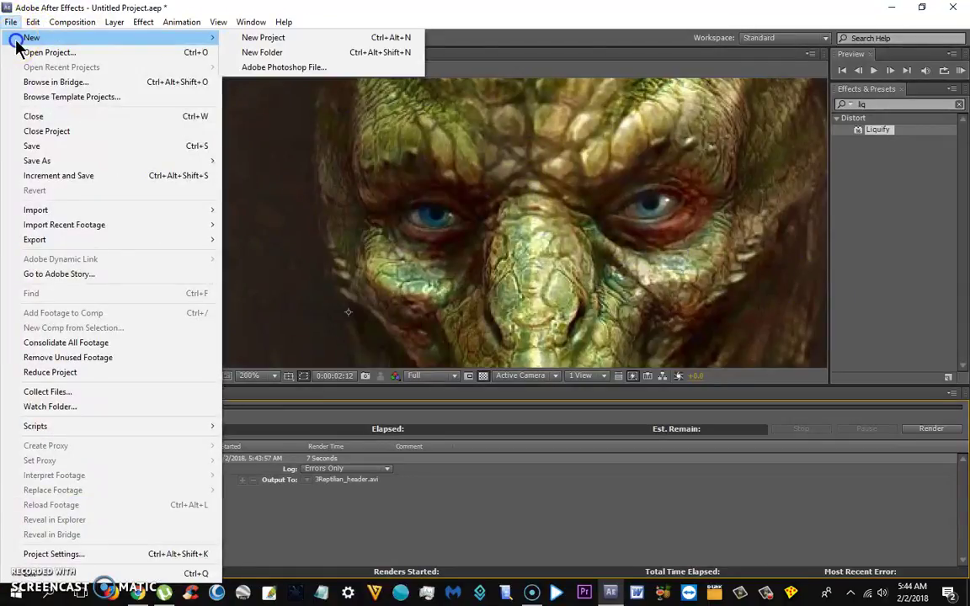
pyautogui.click(254, 38)
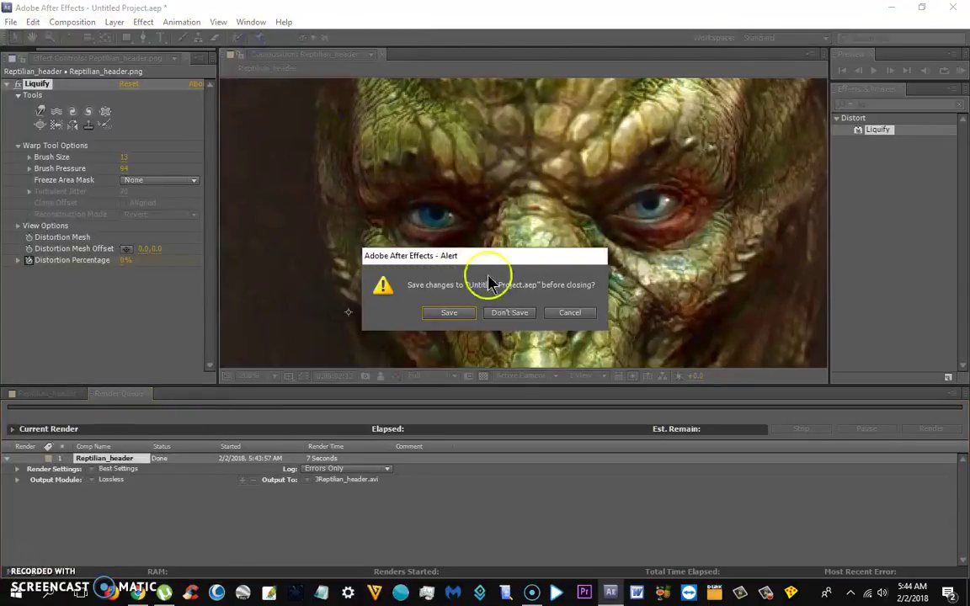
pyautogui.click(515, 313)
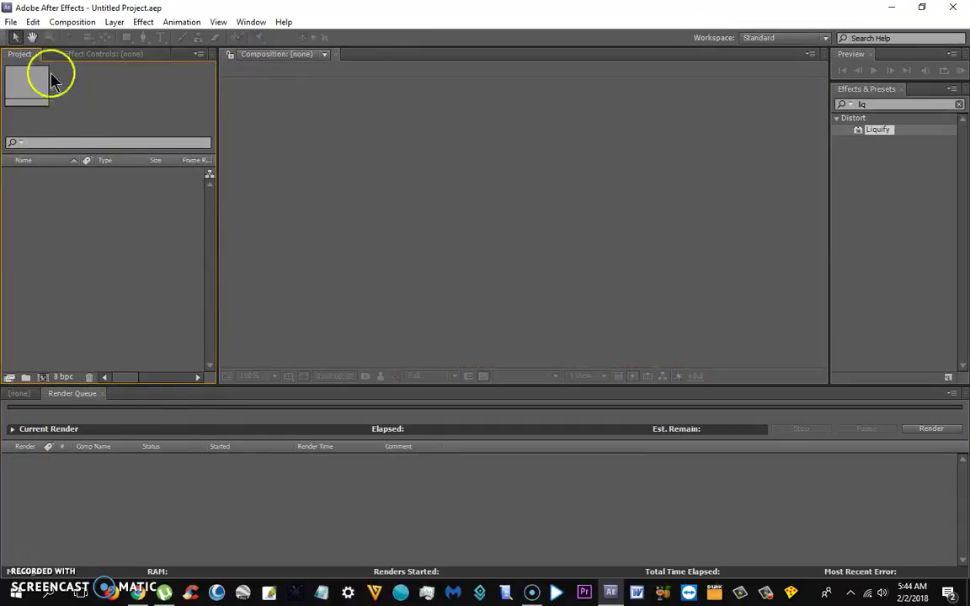
# Import 3Reptilian_header.avi from the Desktop and create a composition from it.
pyautogui.click(11, 23)
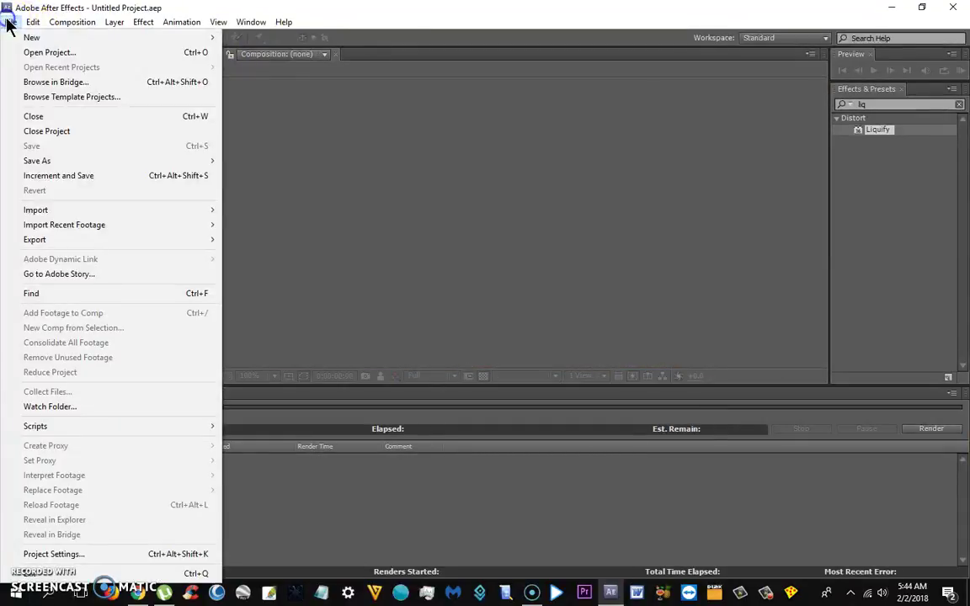
pyautogui.click(113, 210)
pyautogui.click(244, 212)
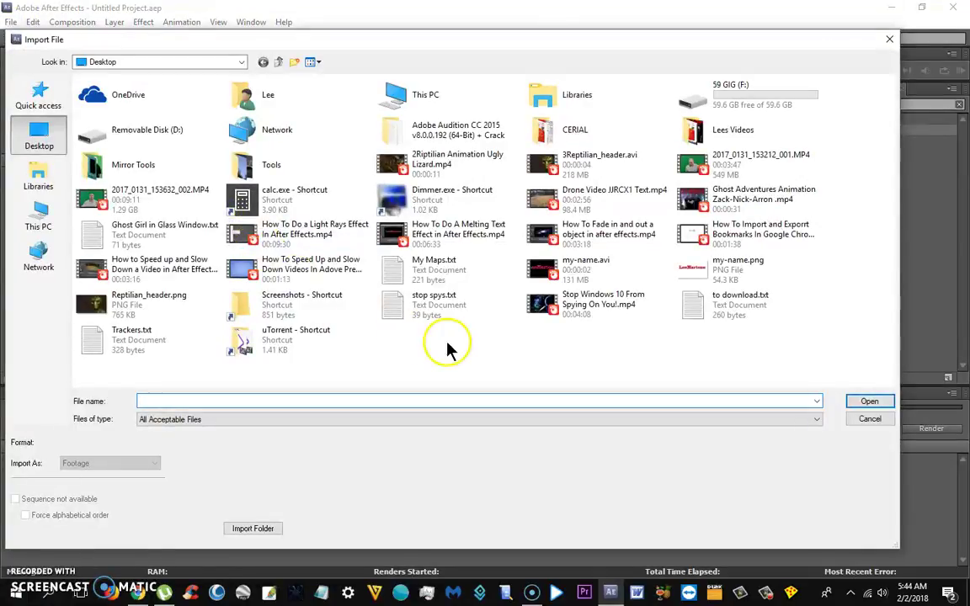
pyautogui.doubleClick(566, 168)
pyautogui.moveTo(68, 175); pyautogui.dragTo(468, 207)
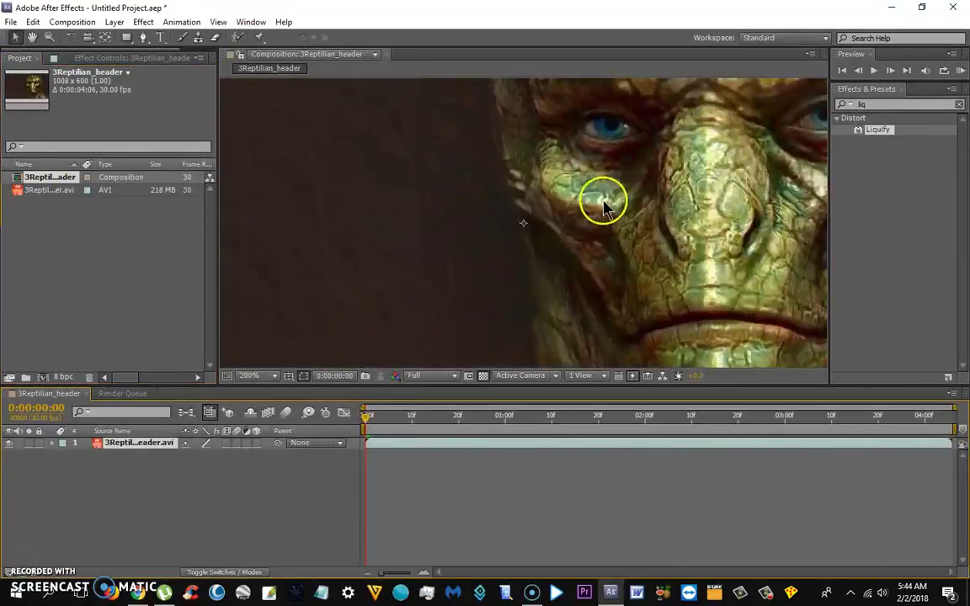
# Apply the Liquify effect to the 3Reptilian_header.avi layer and expand its properties in the timeline.
pyautogui.press('space')
pyautogui.moveTo(688, 190); pyautogui.dragTo(517, 263)
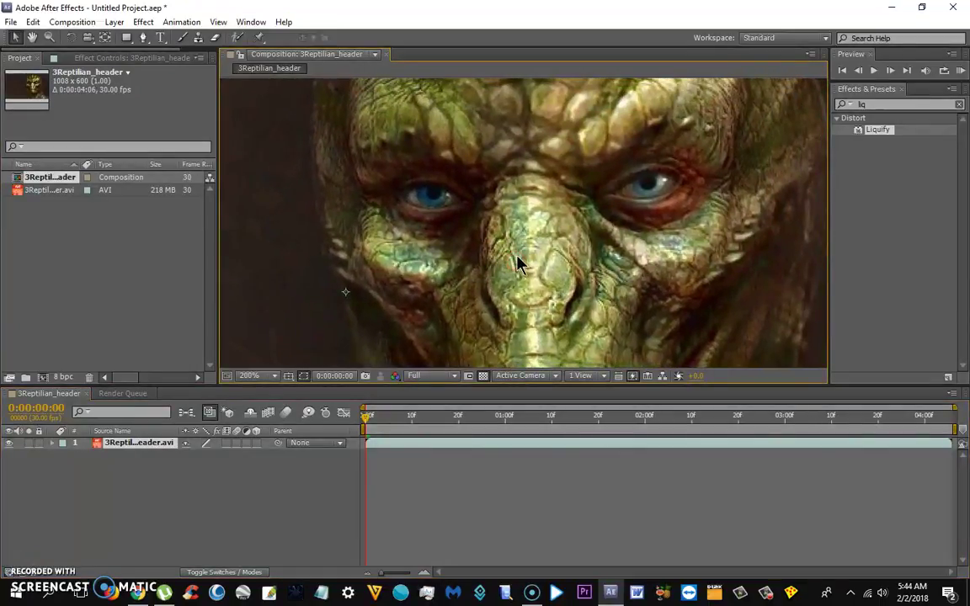
pyautogui.scroll(-2, 520, 256)
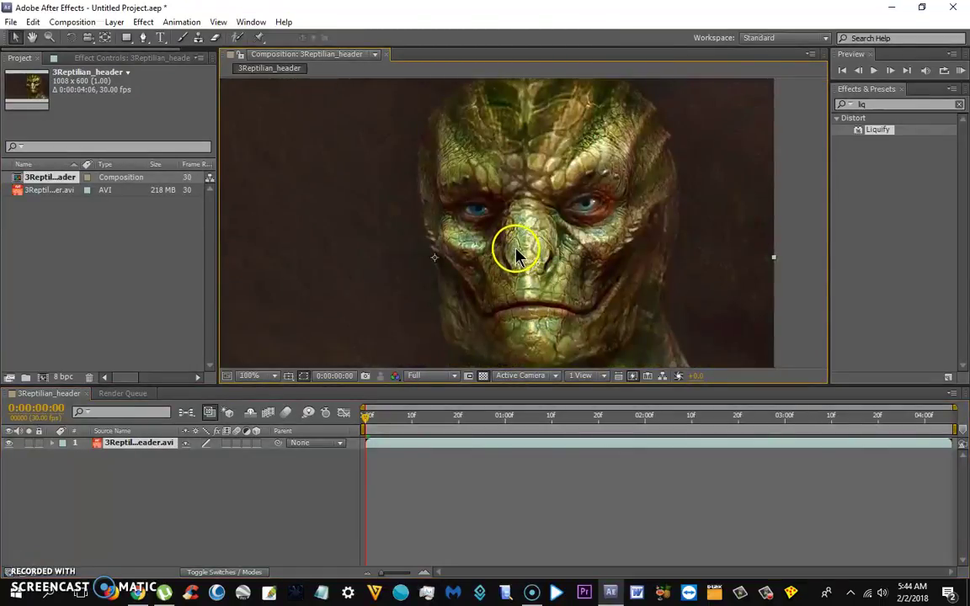
pyautogui.click(883, 131)
pyautogui.moveTo(862, 136); pyautogui.dragTo(601, 389)
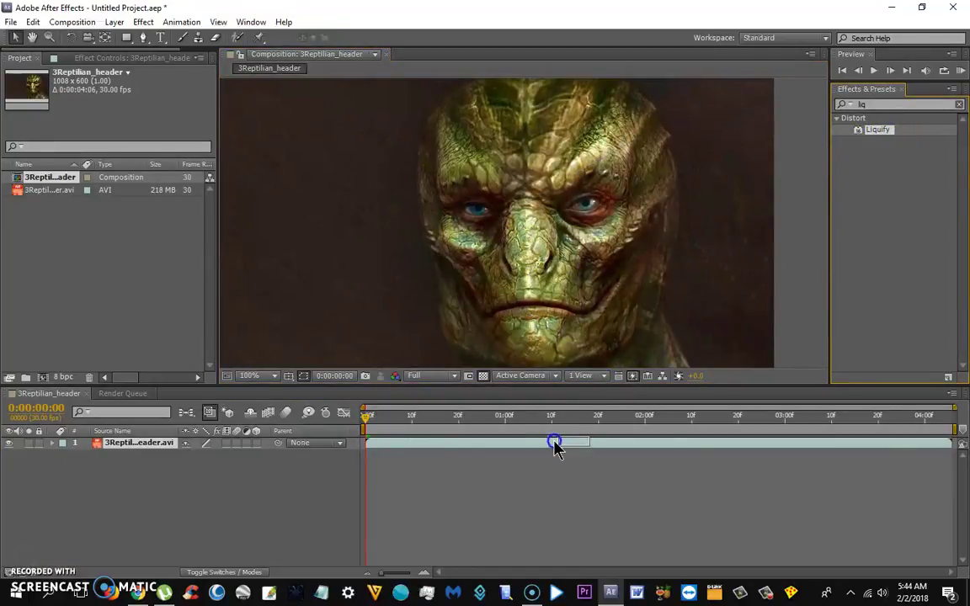
pyautogui.moveTo(554, 446); pyautogui.dragTo(554, 444)
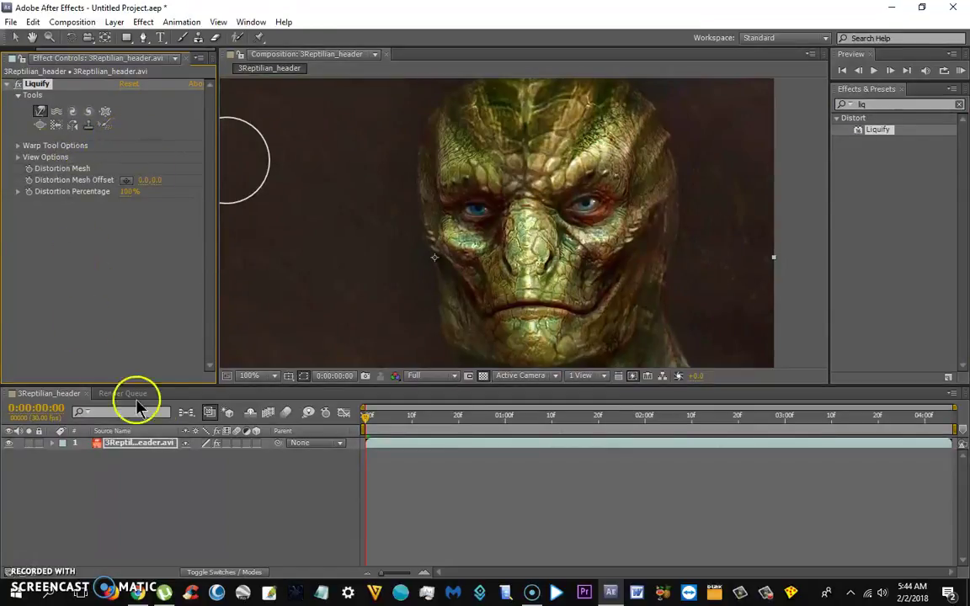
pyautogui.click(53, 444)
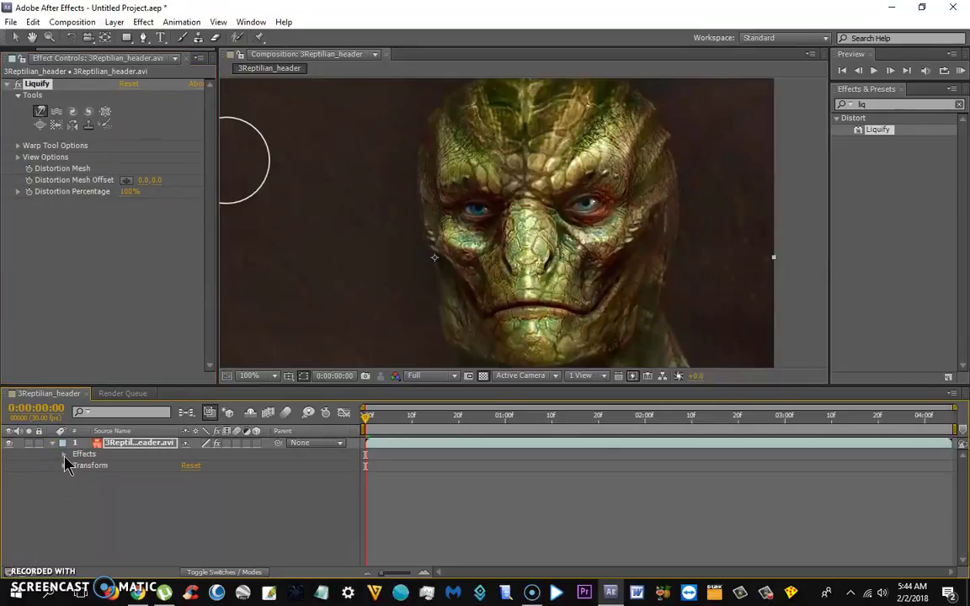
pyautogui.click(63, 455)
pyautogui.click(75, 465)
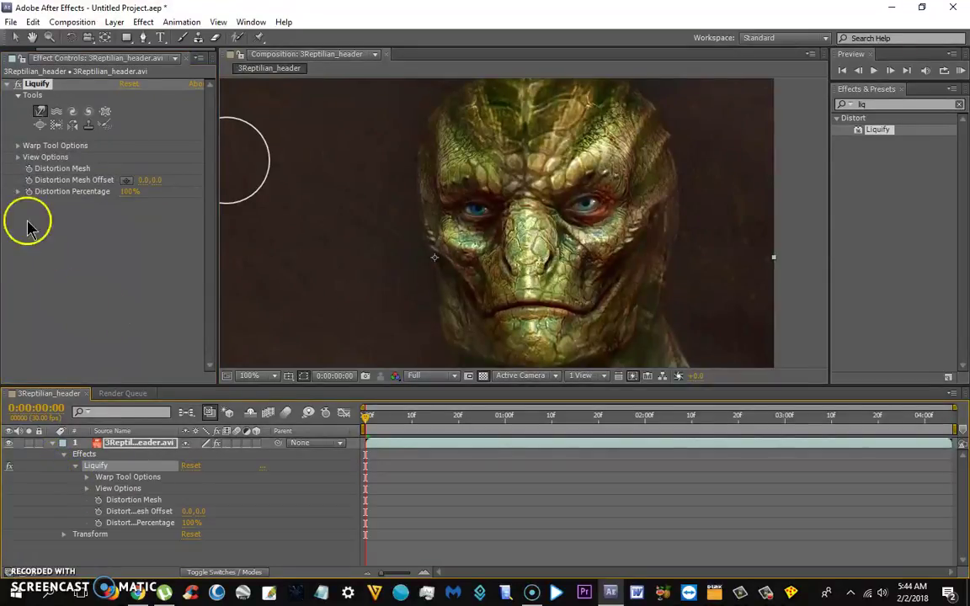
pyautogui.click(86, 477)
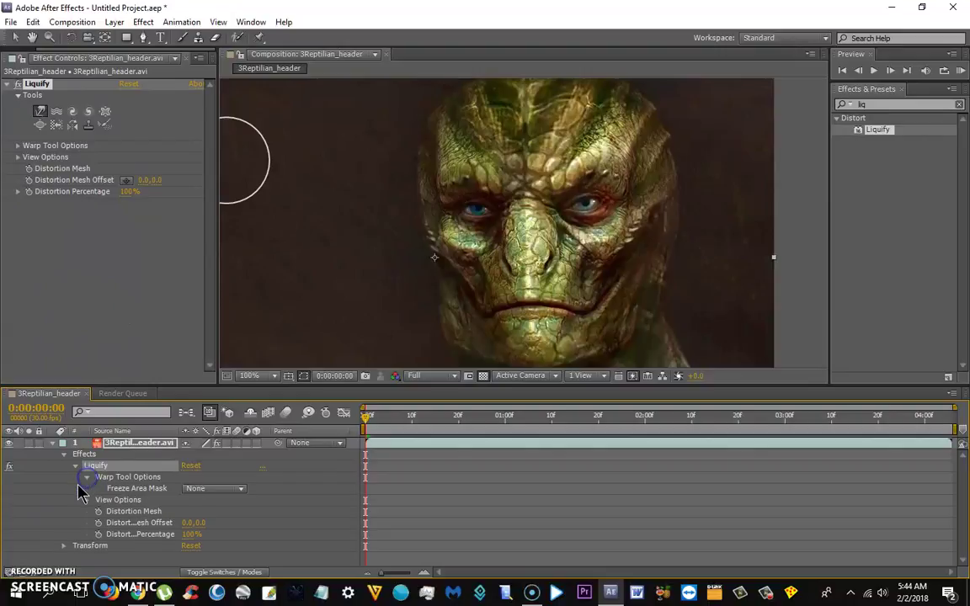
# Set the Liquify brush size to 48 and brush pressure to 94, and warp the face into a frown with lowered brows.
pyautogui.click(19, 146)
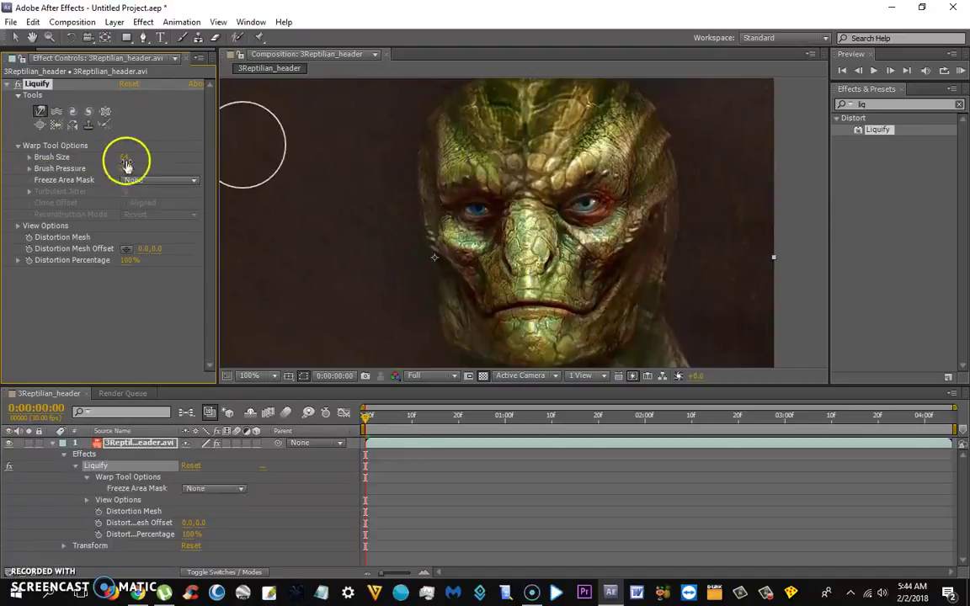
pyautogui.moveTo(118, 163)
pyautogui.mouseDown()
pyautogui.moveTo(293, 179)
pyautogui.moveTo(122, 158)
pyautogui.moveTo(461, 155)
pyautogui.moveTo(149, 153)
pyautogui.moveTo(122, 168)
pyautogui.mouseUp()
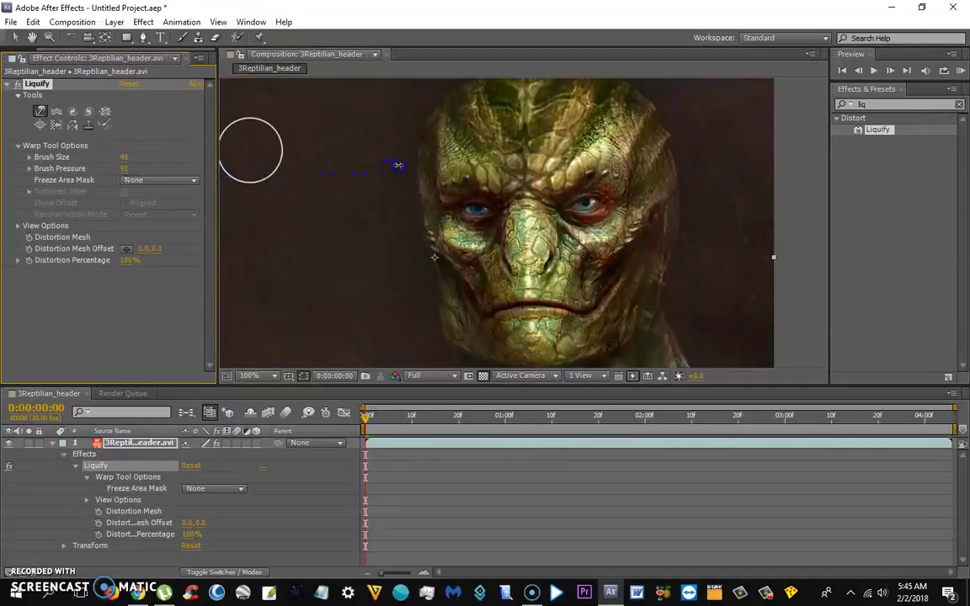
pyautogui.moveTo(416, 166)
pyautogui.mouseDown()
pyautogui.moveTo(490, 147)
pyautogui.moveTo(474, 171)
pyautogui.moveTo(485, 172)
pyautogui.moveTo(469, 177)
pyautogui.moveTo(598, 171)
pyautogui.moveTo(556, 164)
pyautogui.moveTo(604, 159)
pyautogui.moveTo(609, 246)
pyautogui.moveTo(617, 234)
pyautogui.moveTo(577, 239)
pyautogui.moveTo(610, 229)
pyautogui.moveTo(572, 243)
pyautogui.moveTo(457, 243)
pyautogui.moveTo(462, 232)
pyautogui.moveTo(468, 239)
pyautogui.moveTo(461, 170)
pyautogui.moveTo(494, 184)
pyautogui.moveTo(482, 178)
pyautogui.moveTo(613, 171)
pyautogui.moveTo(568, 168)
pyautogui.moveTo(578, 177)
pyautogui.moveTo(598, 156)
pyautogui.moveTo(591, 238)
pyautogui.moveTo(608, 234)
pyautogui.moveTo(448, 244)
pyautogui.moveTo(463, 254)
pyautogui.moveTo(402, 224)
pyautogui.moveTo(502, 303)
pyautogui.moveTo(535, 304)
pyautogui.mouseUp()
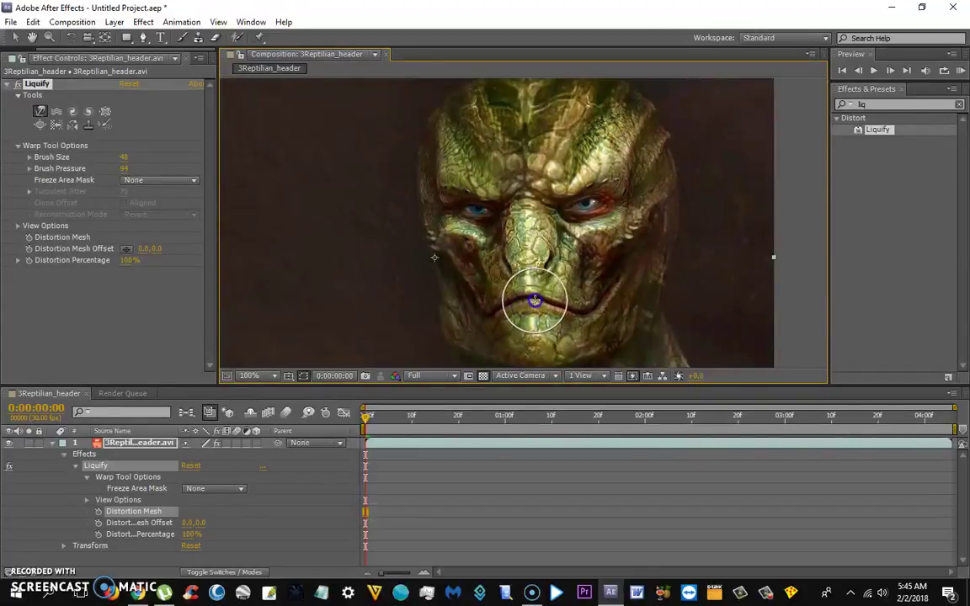
pyautogui.moveTo(522, 306)
pyautogui.mouseDown()
pyautogui.moveTo(506, 286)
pyautogui.moveTo(519, 303)
pyautogui.moveTo(505, 296)
pyautogui.moveTo(547, 298)
pyautogui.moveTo(538, 298)
pyautogui.mouseUp()
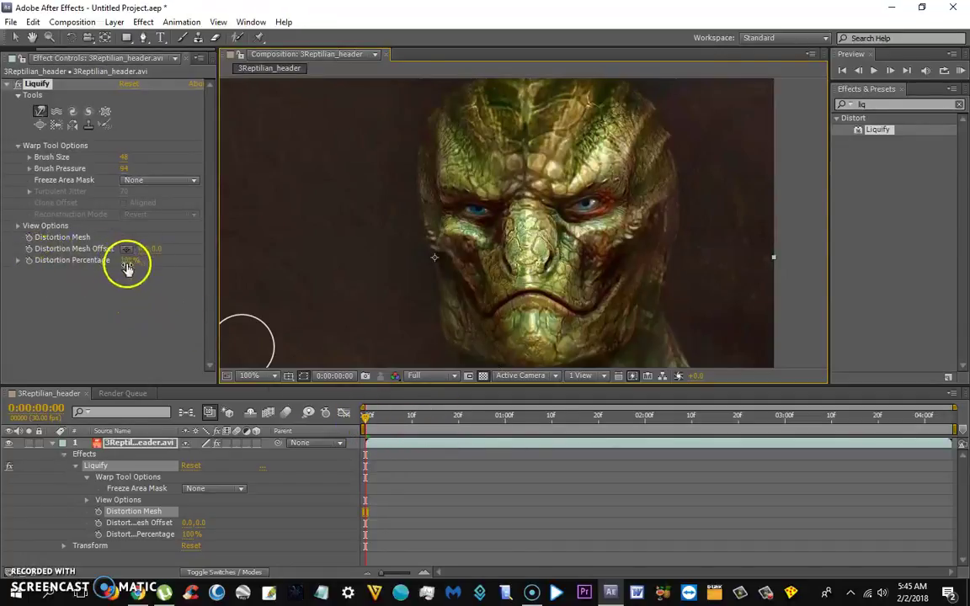
# Keyframe the Distortion Percentage at 2% at 0:00:00:00, a higher value at 0:00:00:02, 27% at 0:00:00:05 and 42% at 0:00:00:07.
pyautogui.moveTo(128, 260); pyautogui.dragTo(38, 262)
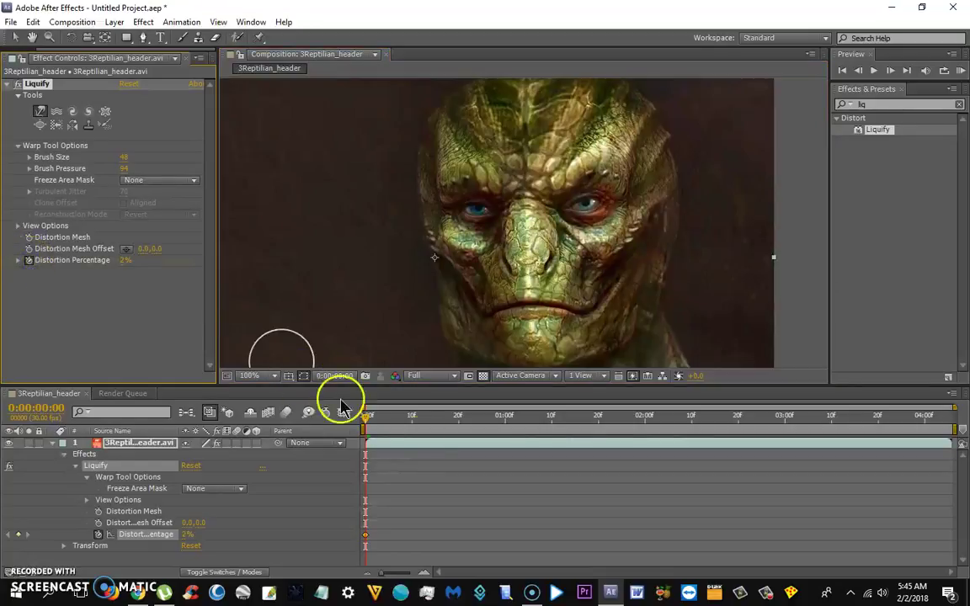
pyautogui.click(367, 417)
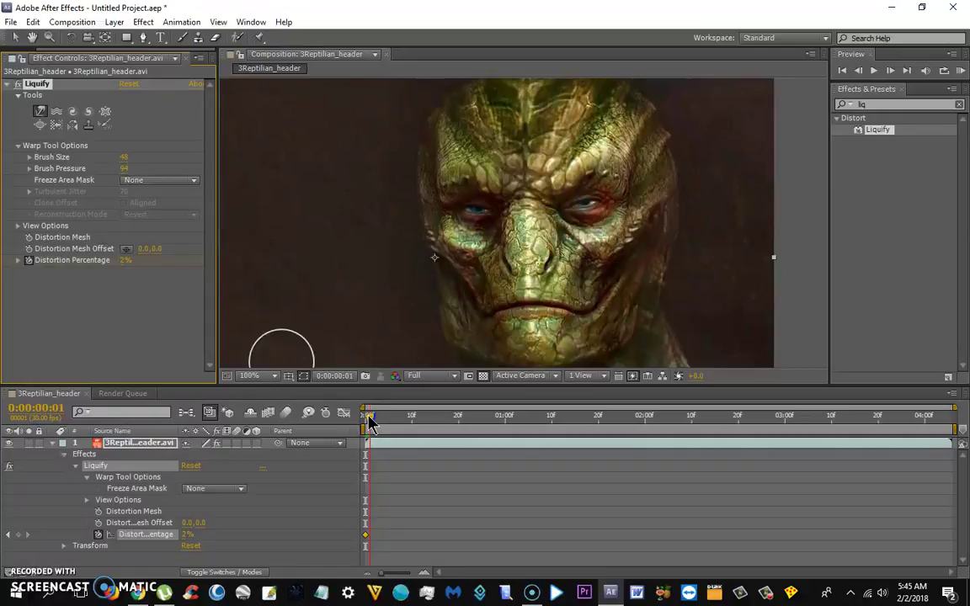
pyautogui.moveTo(374, 418)
pyautogui.mouseDown()
pyautogui.moveTo(389, 419)
pyautogui.moveTo(373, 426)
pyautogui.mouseUp()
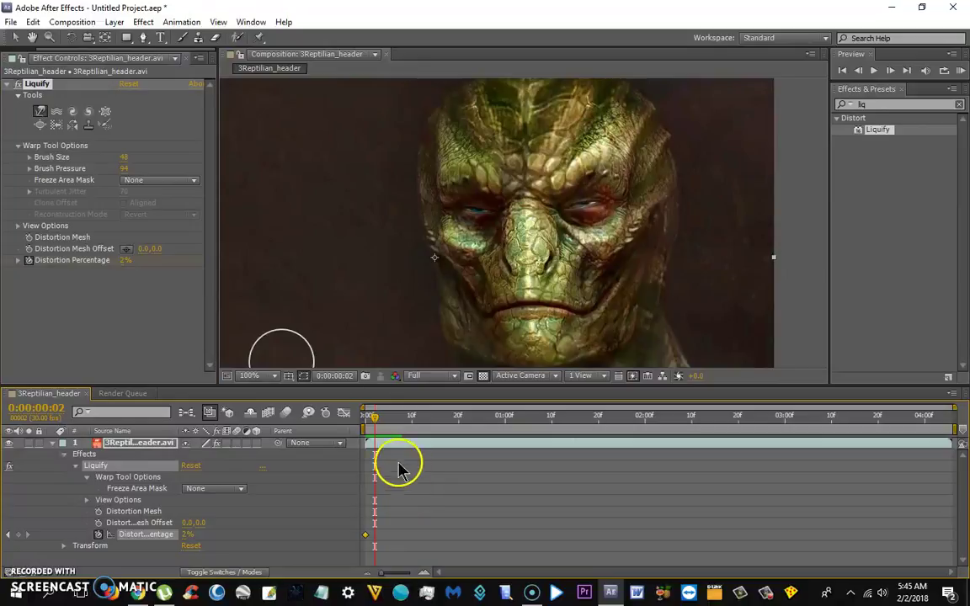
pyautogui.moveTo(127, 261); pyautogui.dragTo(174, 260)
pyautogui.click(374, 418)
pyautogui.moveTo(374, 417); pyautogui.dragTo(402, 417)
pyautogui.moveTo(113, 258); pyautogui.dragTo(68, 260)
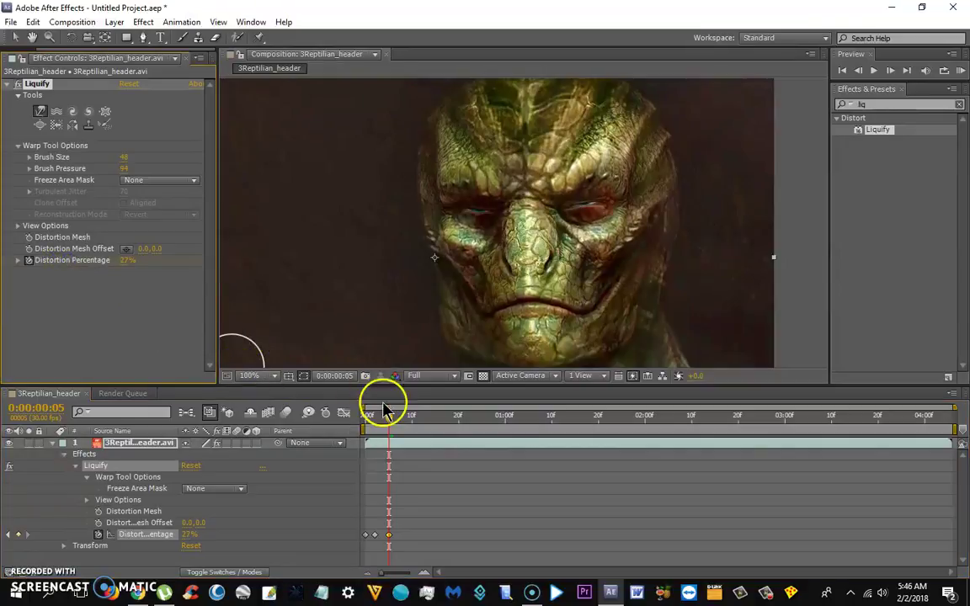
pyautogui.moveTo(392, 423); pyautogui.dragTo(403, 424)
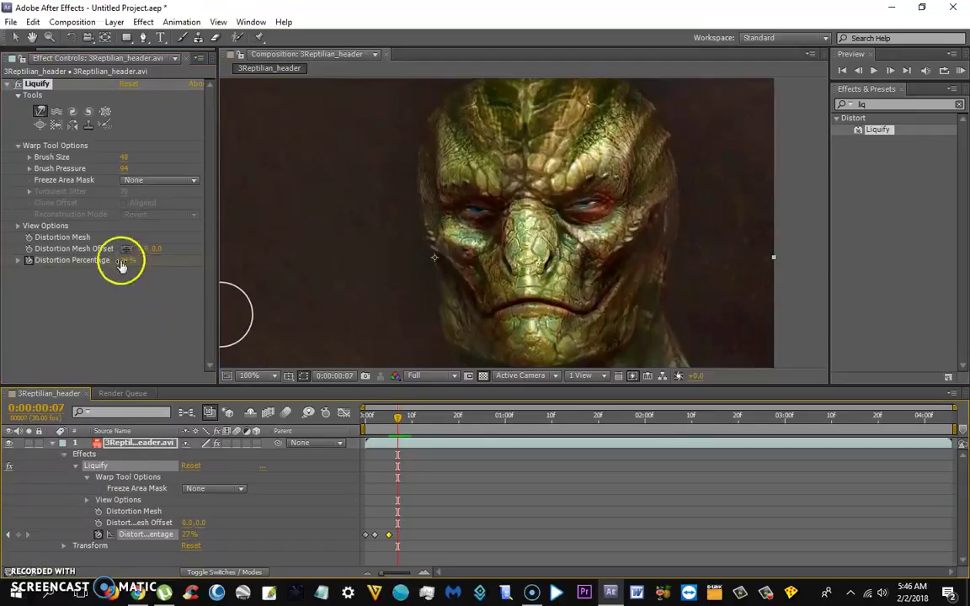
pyautogui.moveTo(124, 266); pyautogui.dragTo(136, 262)
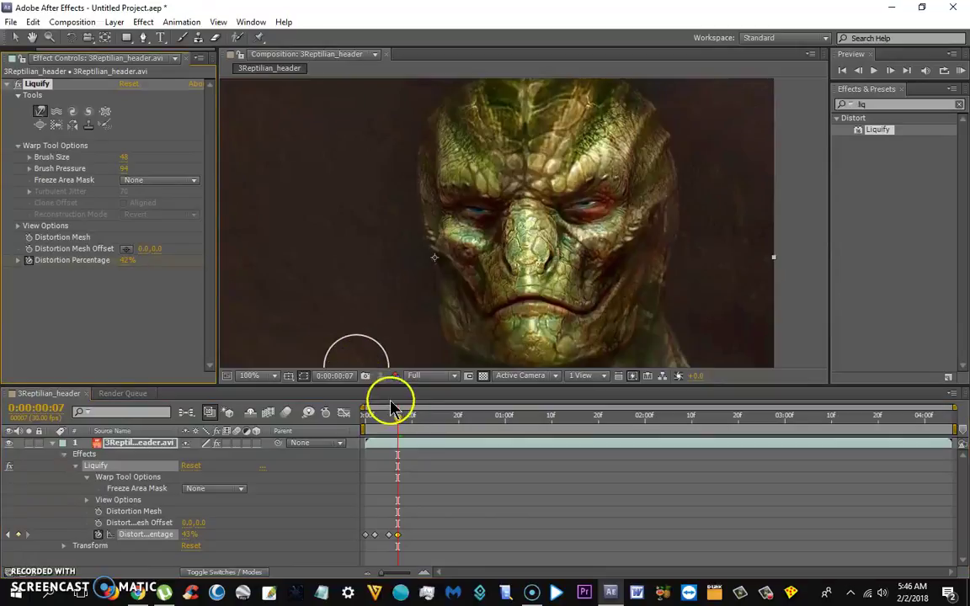
# Keyframe the Distortion Percentage at 114% at about 0:00:01:15, 130% at 0:00:01:20 and 0% at about 0:00:01:25.
pyautogui.moveTo(397, 416); pyautogui.dragTo(524, 421)
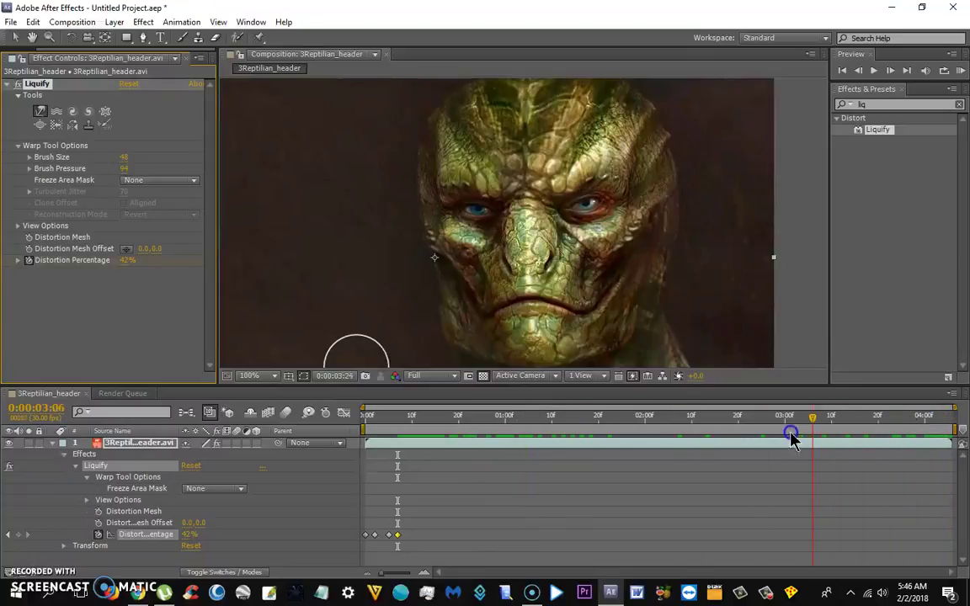
pyautogui.moveTo(670, 445); pyautogui.dragTo(576, 453)
pyautogui.moveTo(127, 260); pyautogui.dragTo(170, 258)
pyautogui.moveTo(571, 422); pyautogui.dragTo(598, 423)
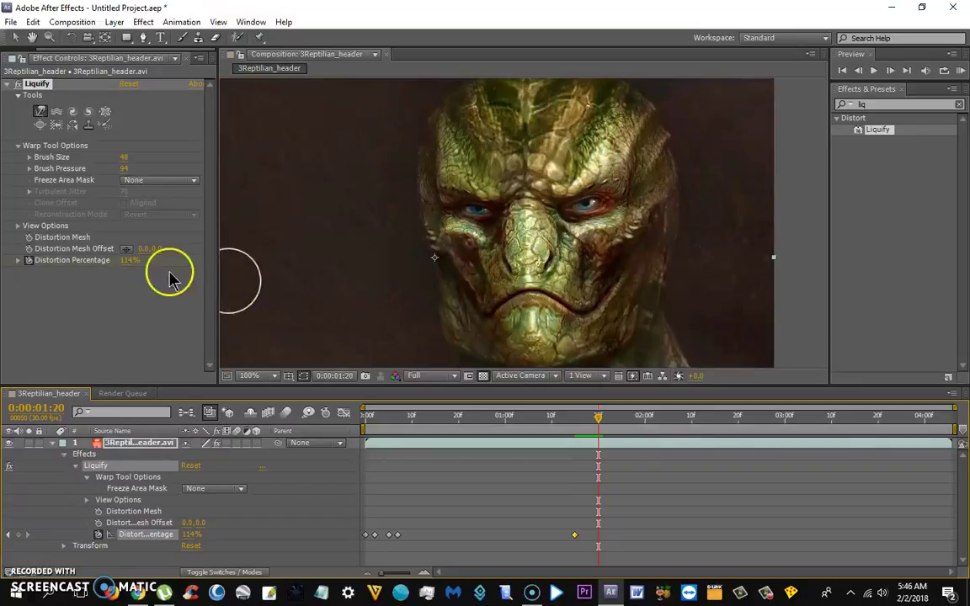
pyautogui.moveTo(124, 266); pyautogui.dragTo(139, 261)
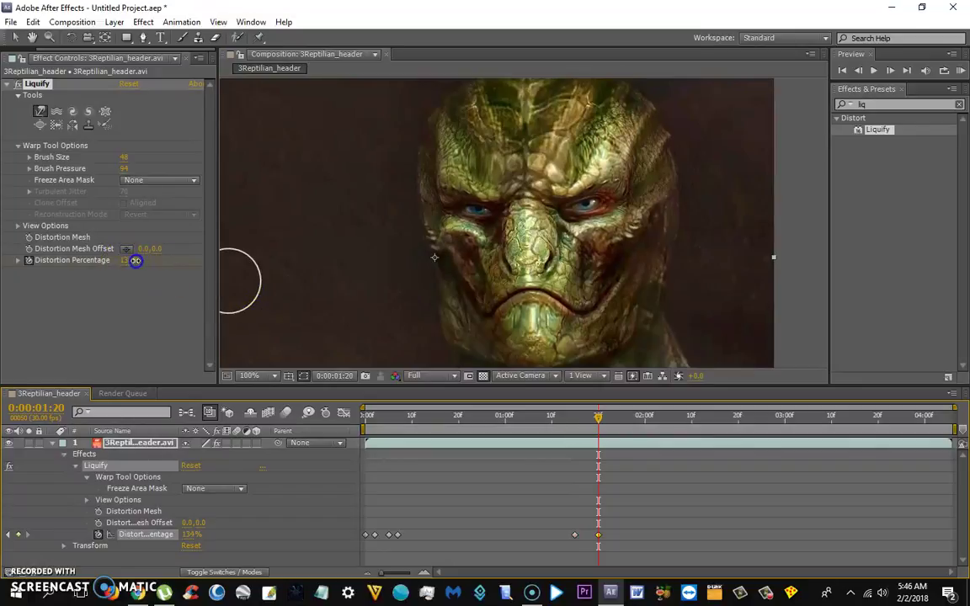
pyautogui.click(600, 418)
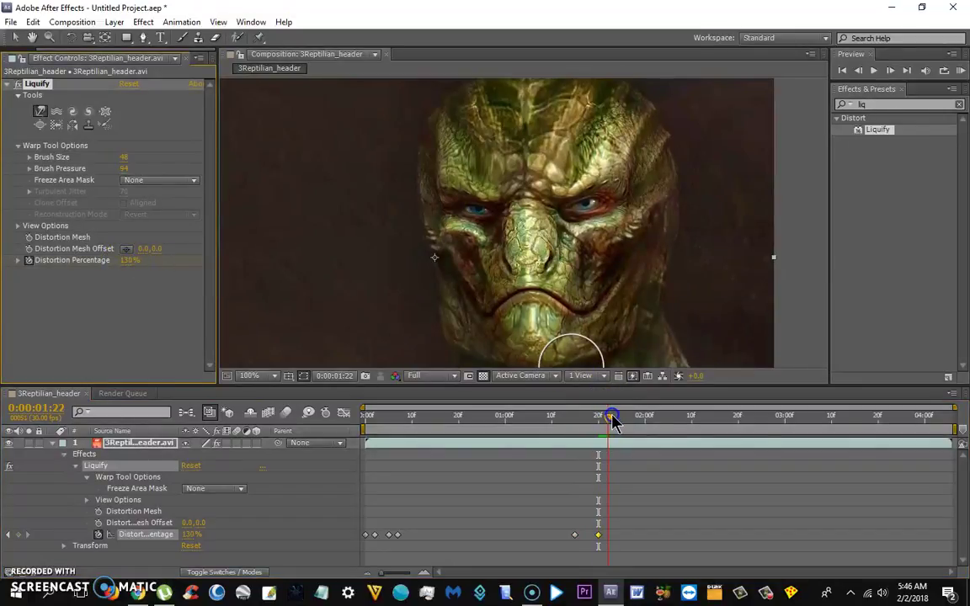
pyautogui.moveTo(130, 261); pyautogui.dragTo(26, 265)
# Play the animation from the start to check the frown together with the blinks.
pyautogui.moveTo(623, 425); pyautogui.dragTo(330, 414)
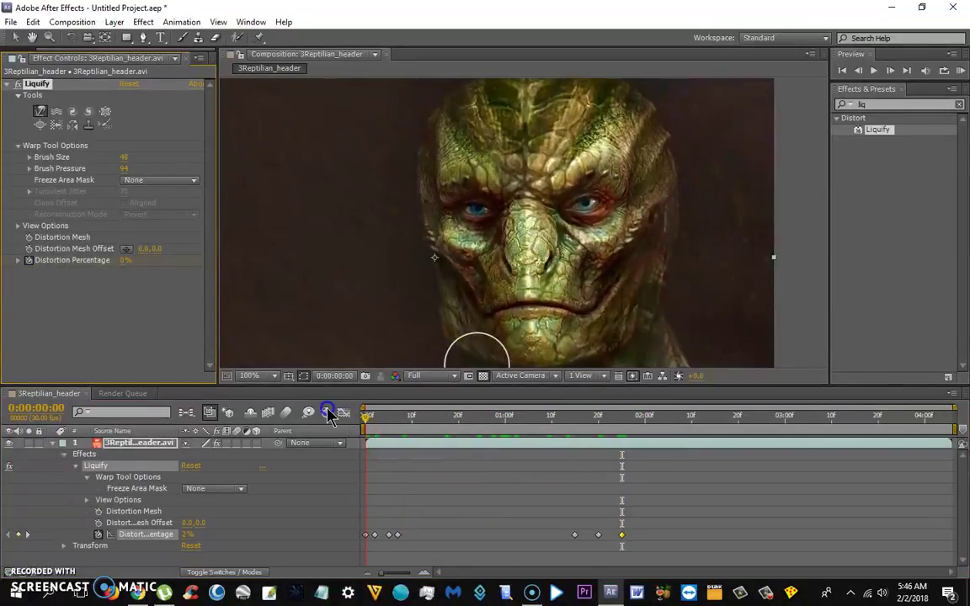
pyautogui.click(873, 70)
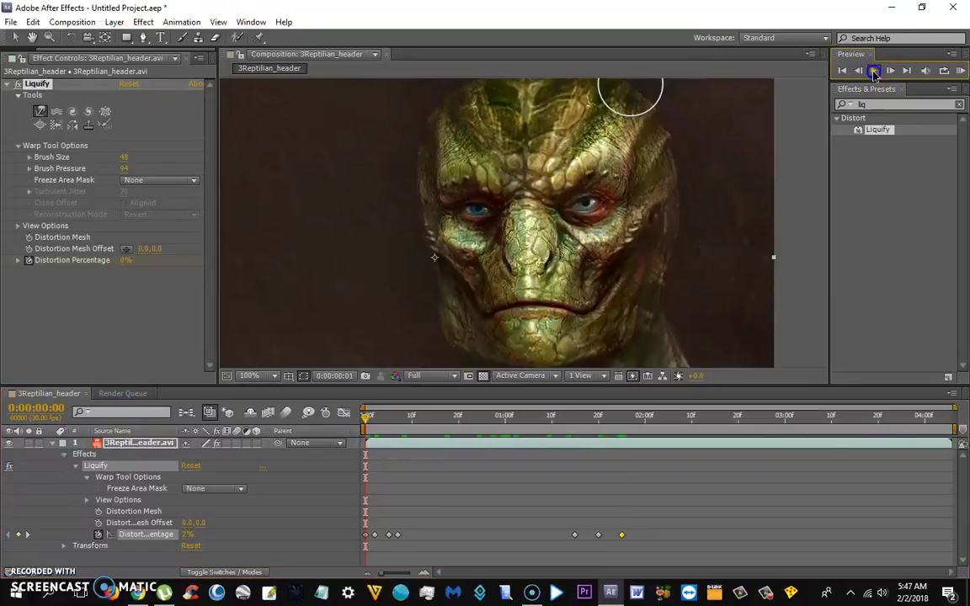
pyautogui.click(875, 187)
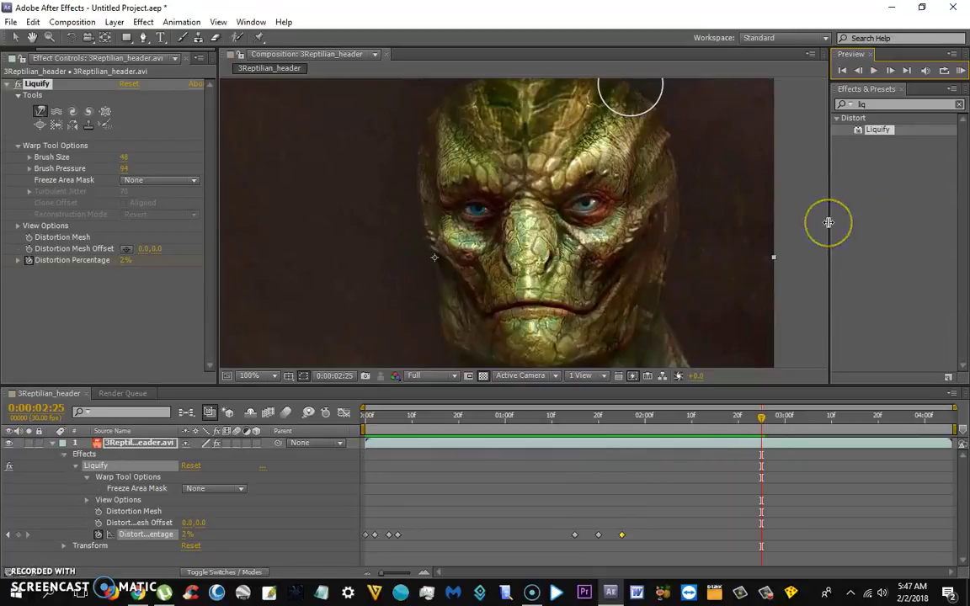
pyautogui.click(789, 227)
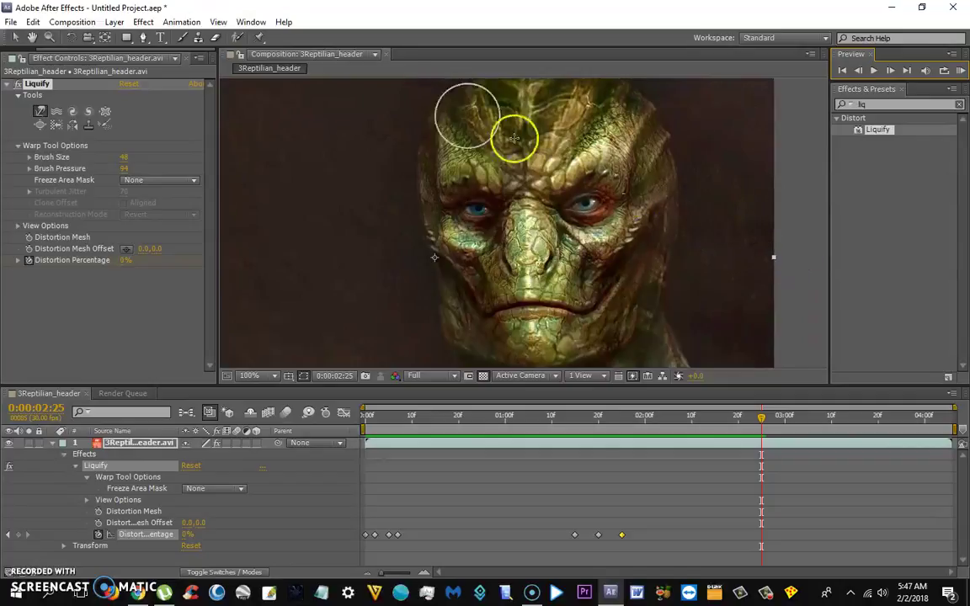
# Add the 3Reptilian_header composition to the render queue as a movie.
pyautogui.click(72, 22)
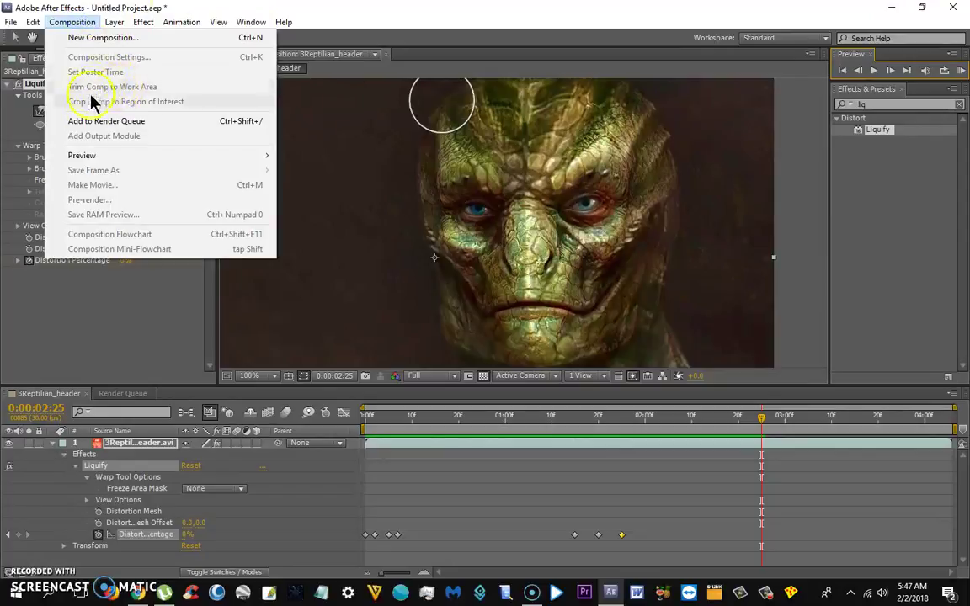
pyautogui.click(61, 26)
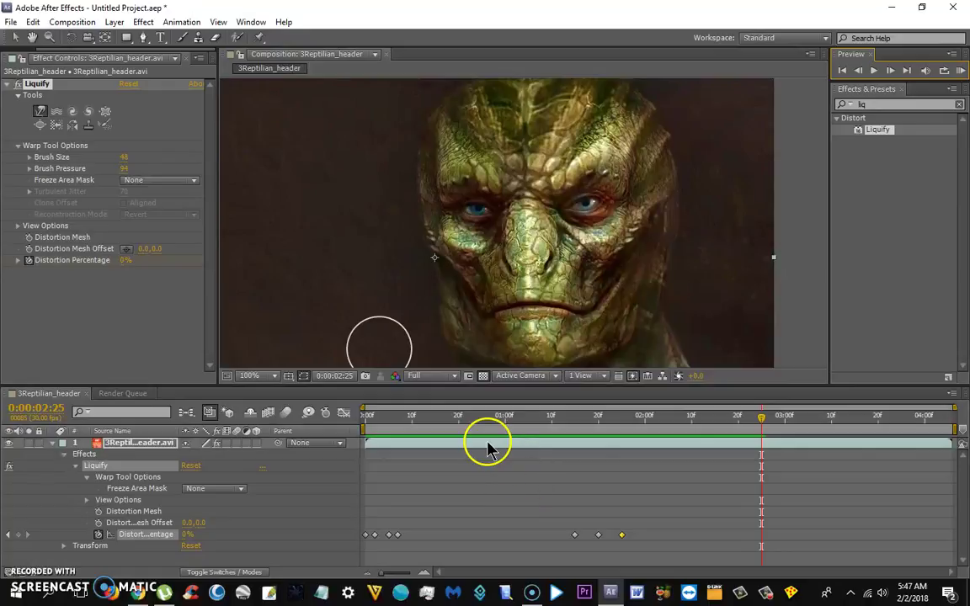
pyautogui.click(442, 421)
pyautogui.click(64, 24)
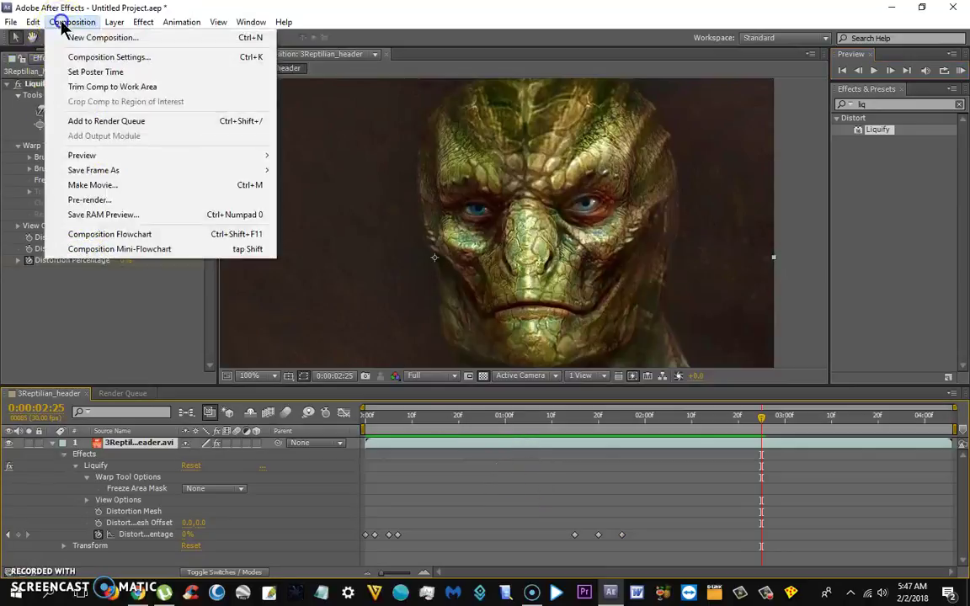
pyautogui.click(97, 187)
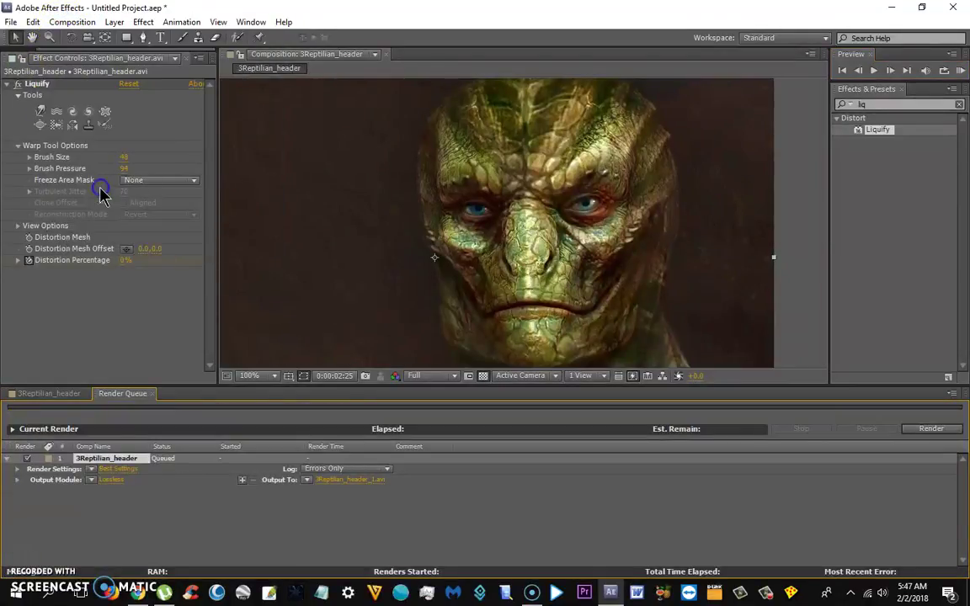
# Set the queued movie's output file to 4Reptilian_header_1.avi on the Desktop and render it.
pyautogui.click(342, 482)
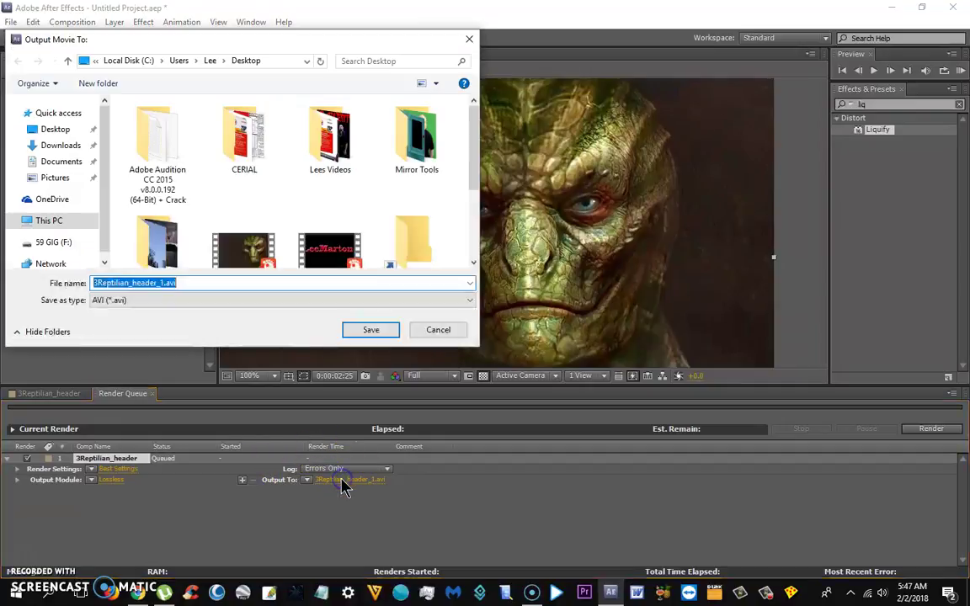
pyautogui.click(95, 283)
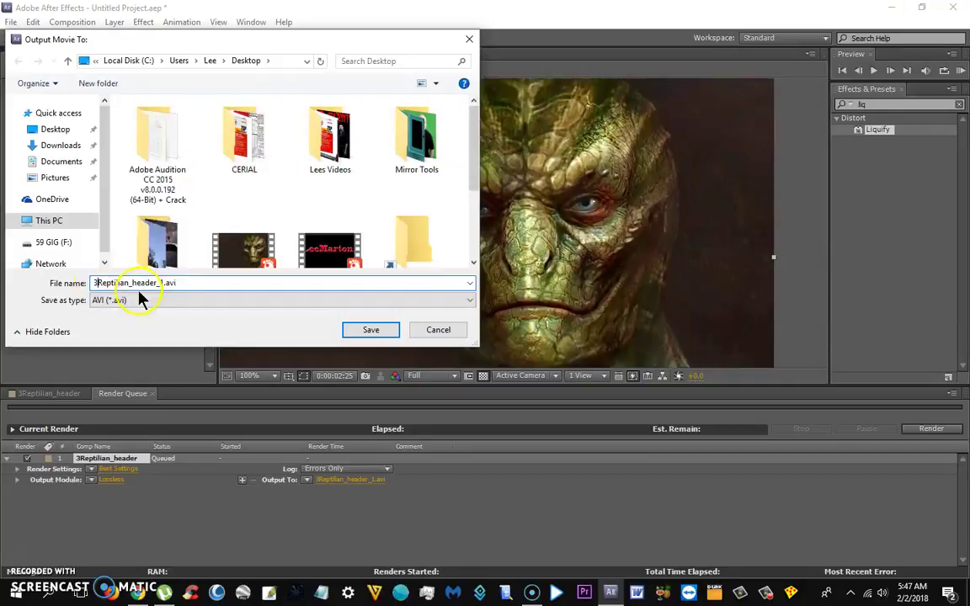
pyautogui.click(371, 331)
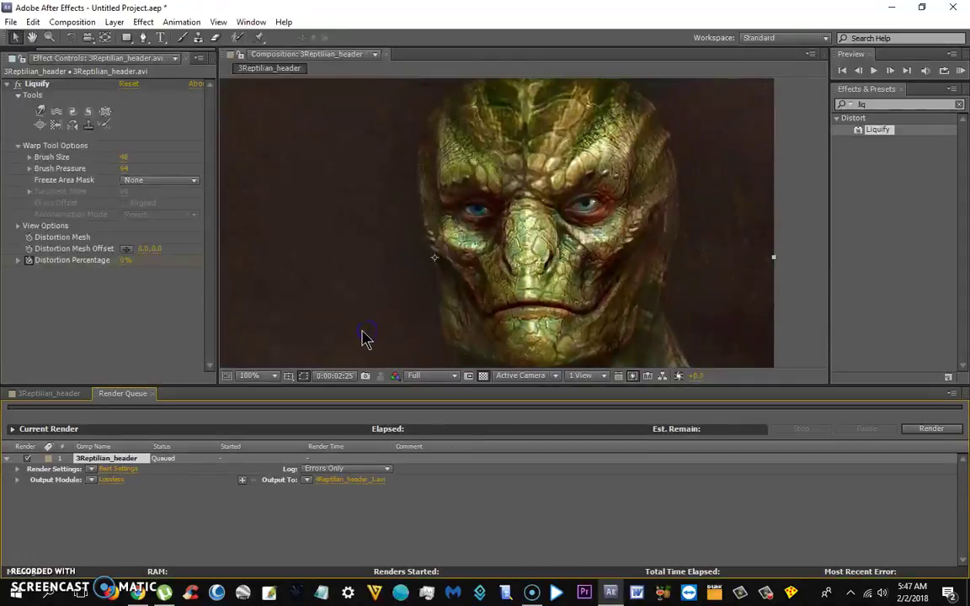
pyautogui.click(940, 432)
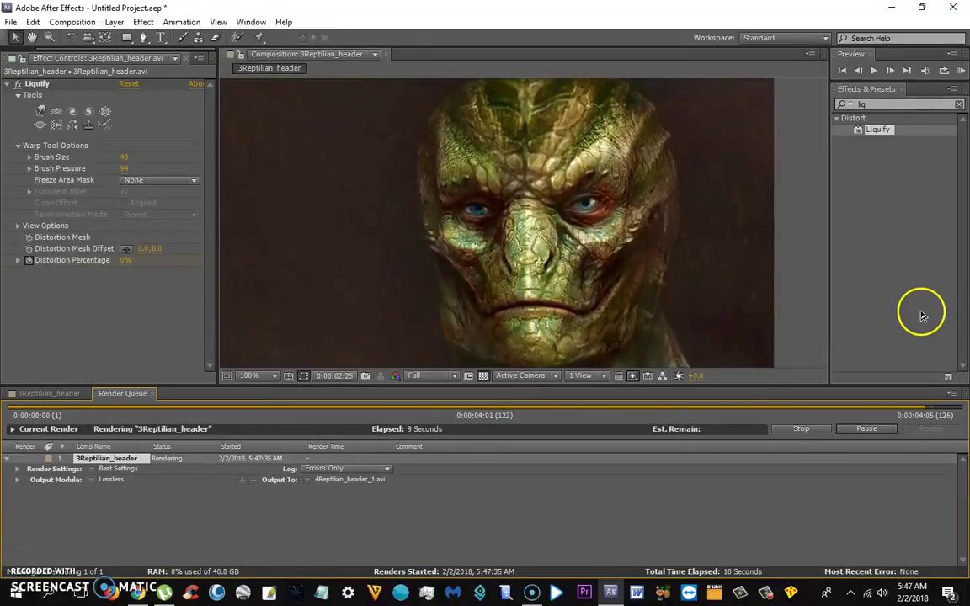
# Switch to the desktop and play the rendered 4Reptilian_header_1.avi in GOM Player, closing the player when it ends.
pyautogui.click(893, 8)
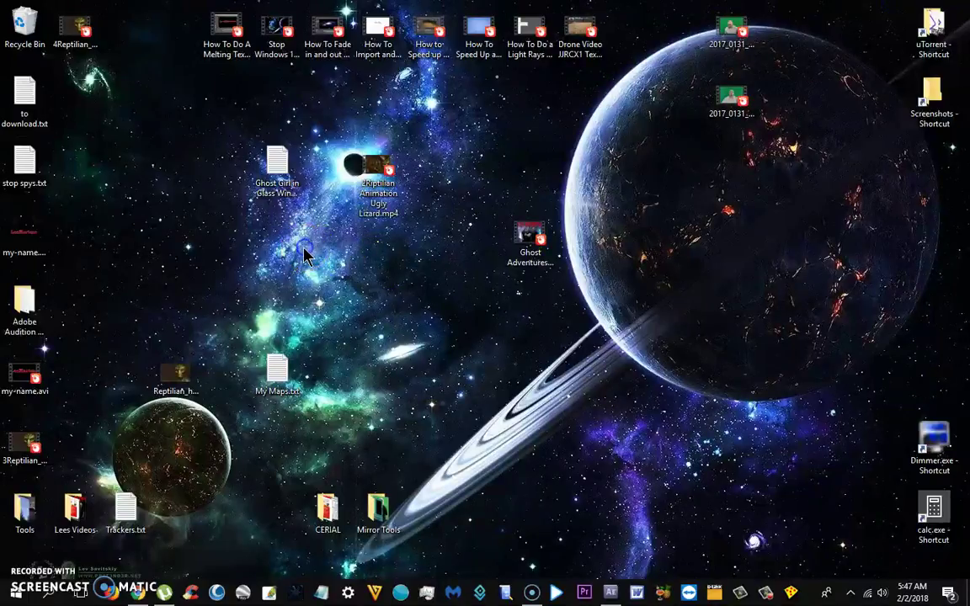
pyautogui.click(84, 36)
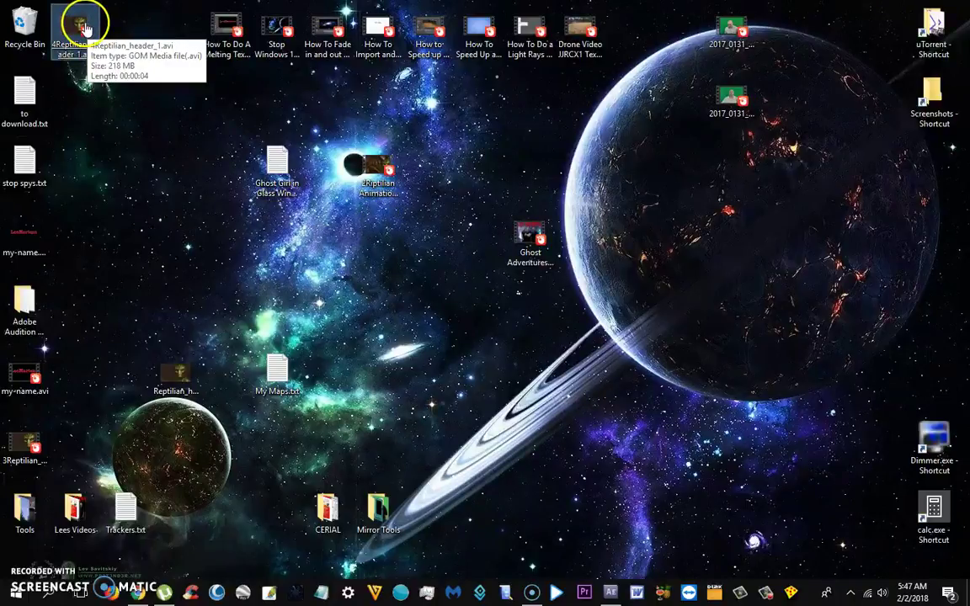
pyautogui.doubleClick(84, 25)
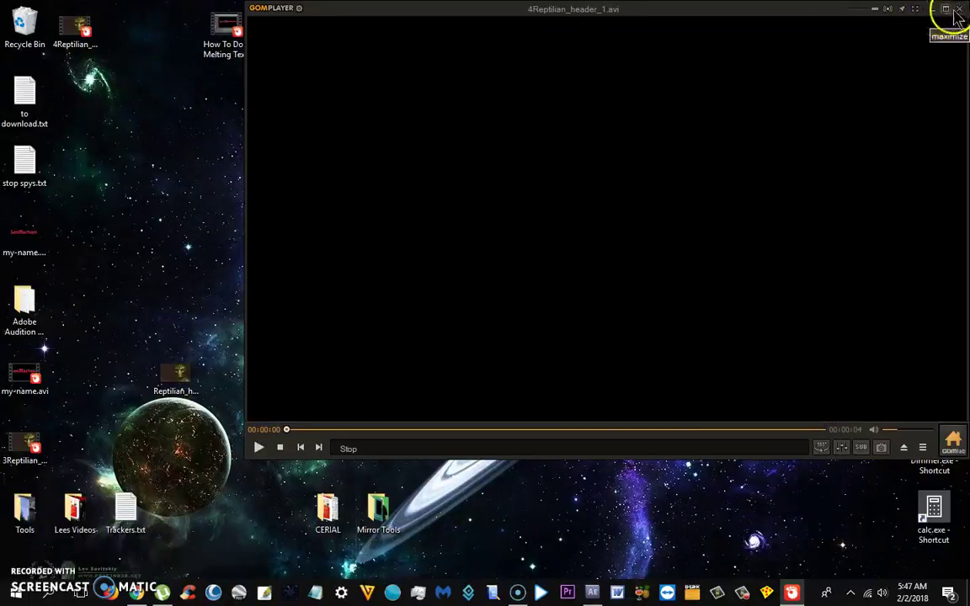
pyautogui.click(959, 10)
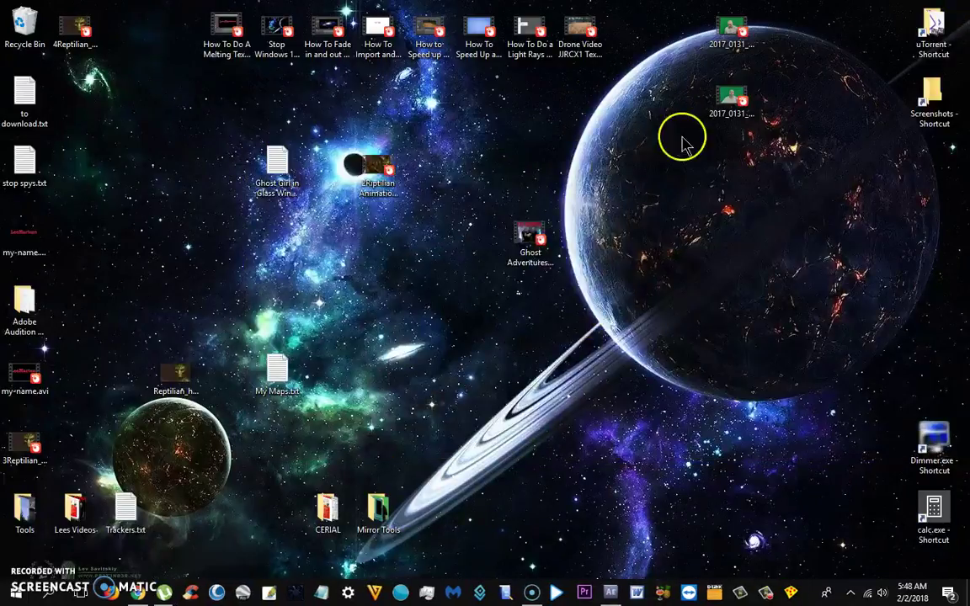
# Play the finished example 2Riptilian Animation Ugly Lizard.mp4 from the desktop, closing the player when it ends.
pyautogui.click(389, 177)
pyautogui.doubleClick(389, 177)
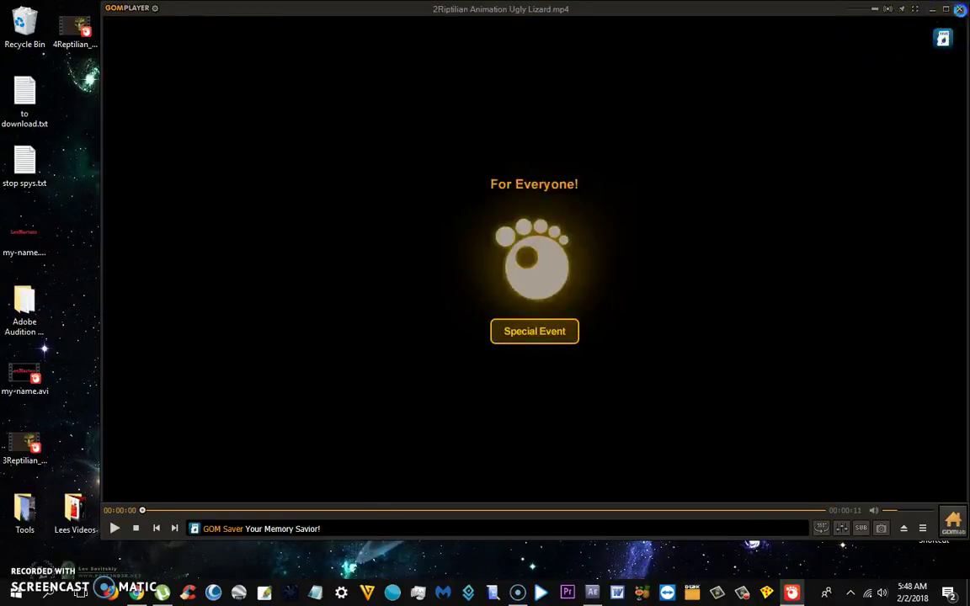
pyautogui.click(960, 9)
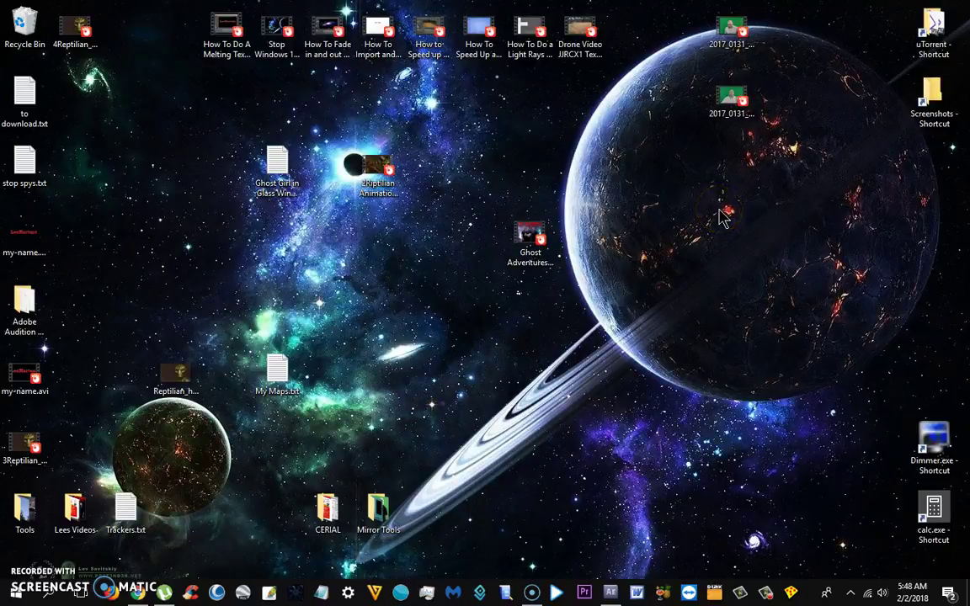